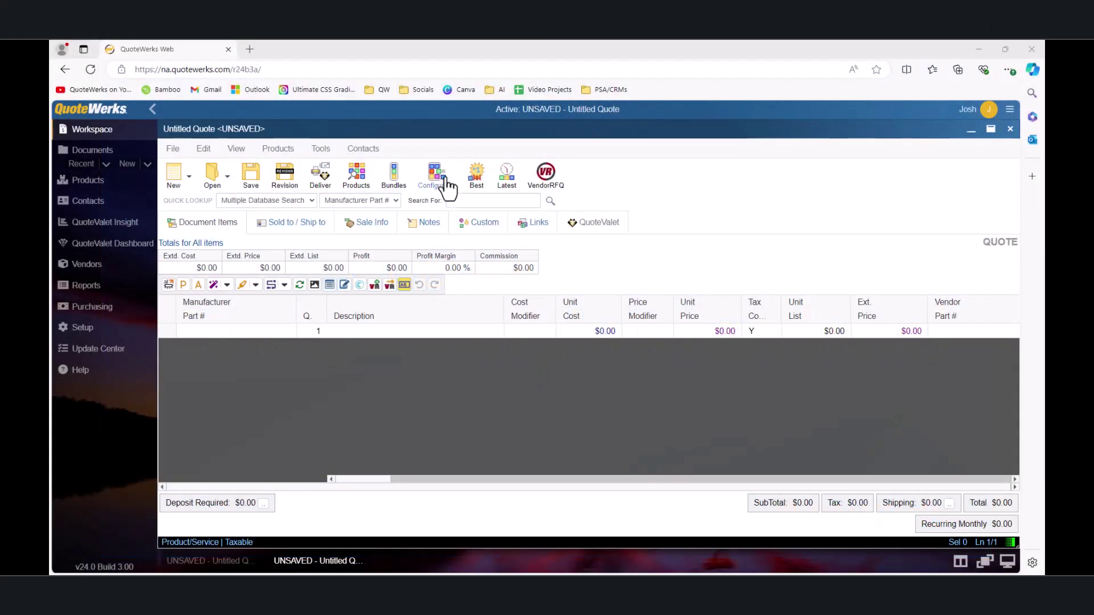
- Clone Demo Configuration as 'Intermediate Demo Configuration', fixing the typo via spelling suggestion
{"action": "left_click", "coordinate": [279, 150]}
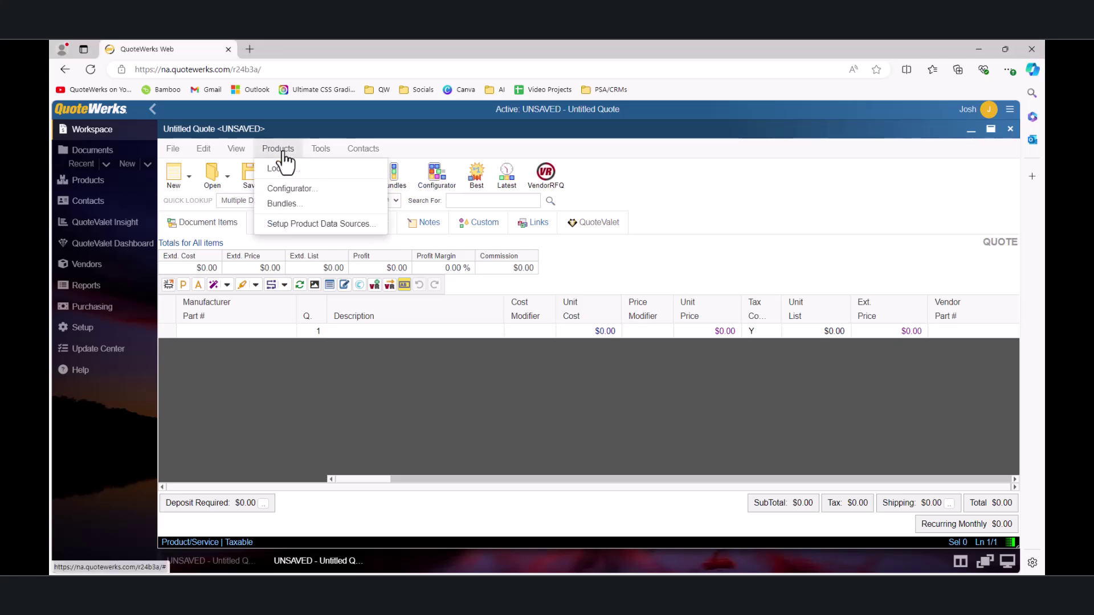
{"action": "left_click", "coordinate": [292, 189]}
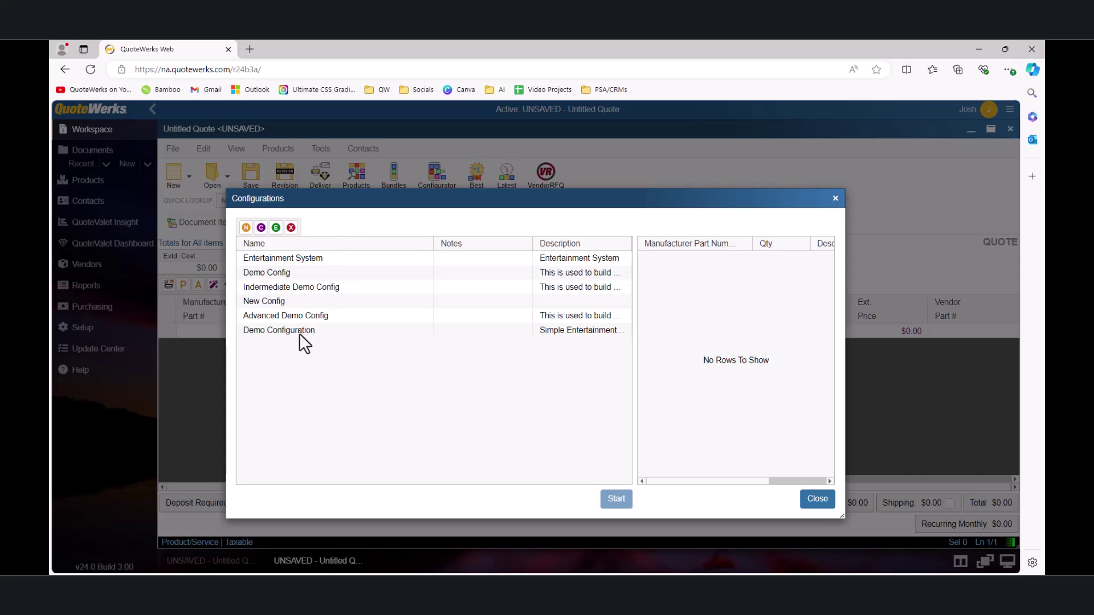
{"action": "left_click", "coordinate": [282, 330]}
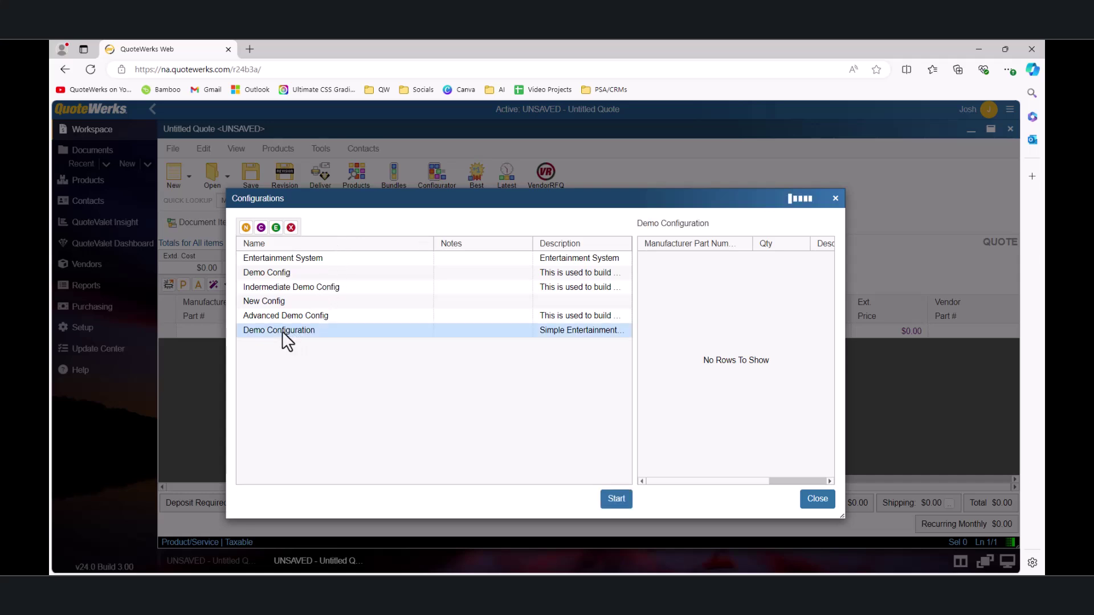
{"action": "left_click", "coordinate": [262, 229]}
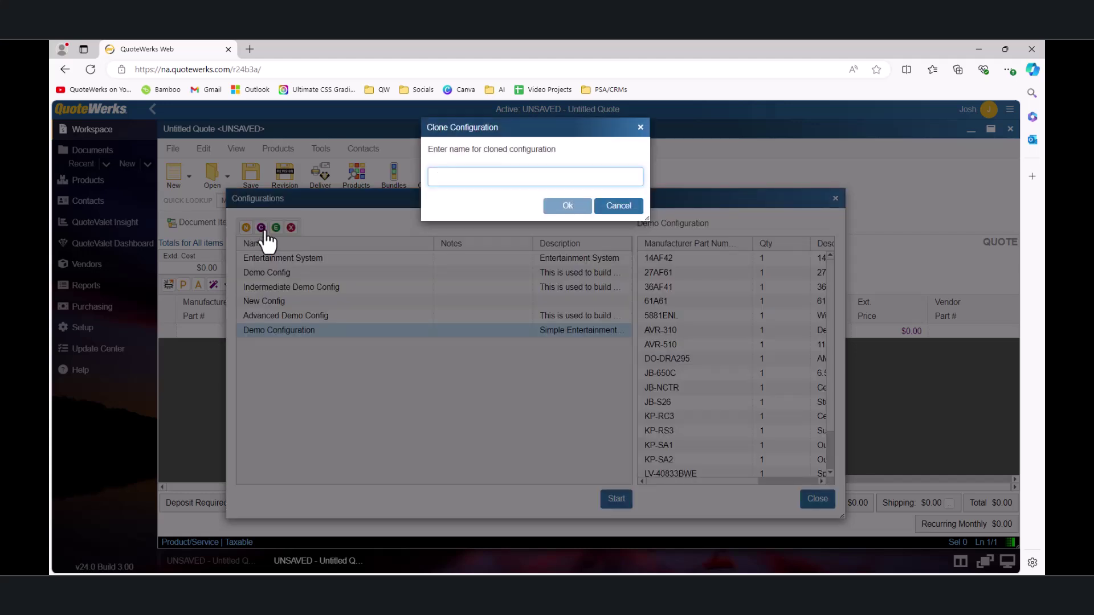
{"action": "type", "text": "Intermediate Dem"}
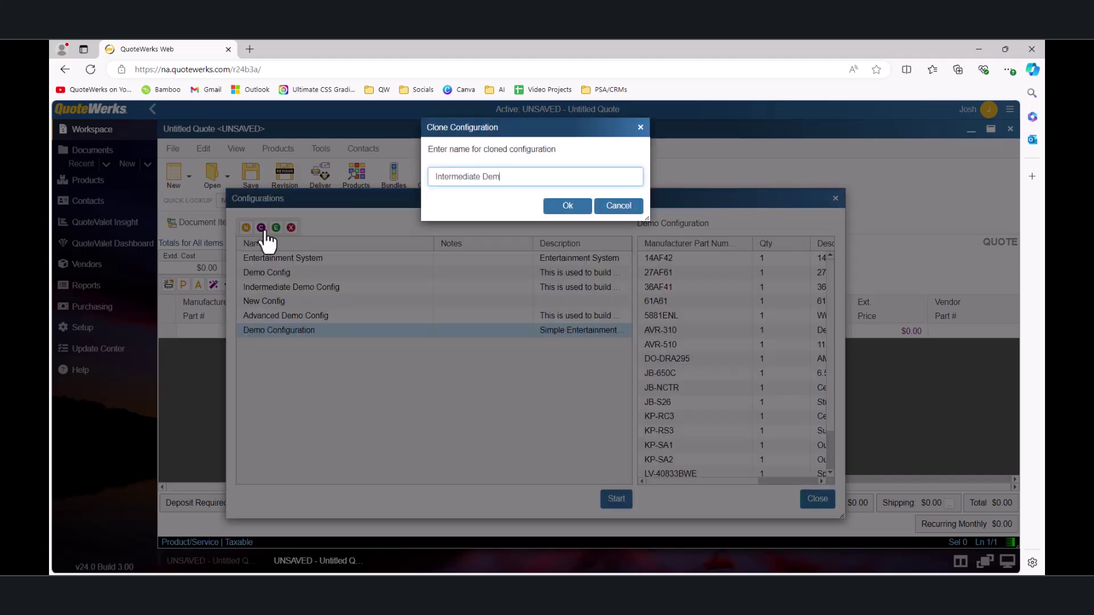
{"action": "type", "text": "o COnfiguration"}
{"action": "right_click", "coordinate": [514, 175]}
{"action": "left_click", "coordinate": [539, 222]}
{"action": "left_click", "coordinate": [572, 206]}
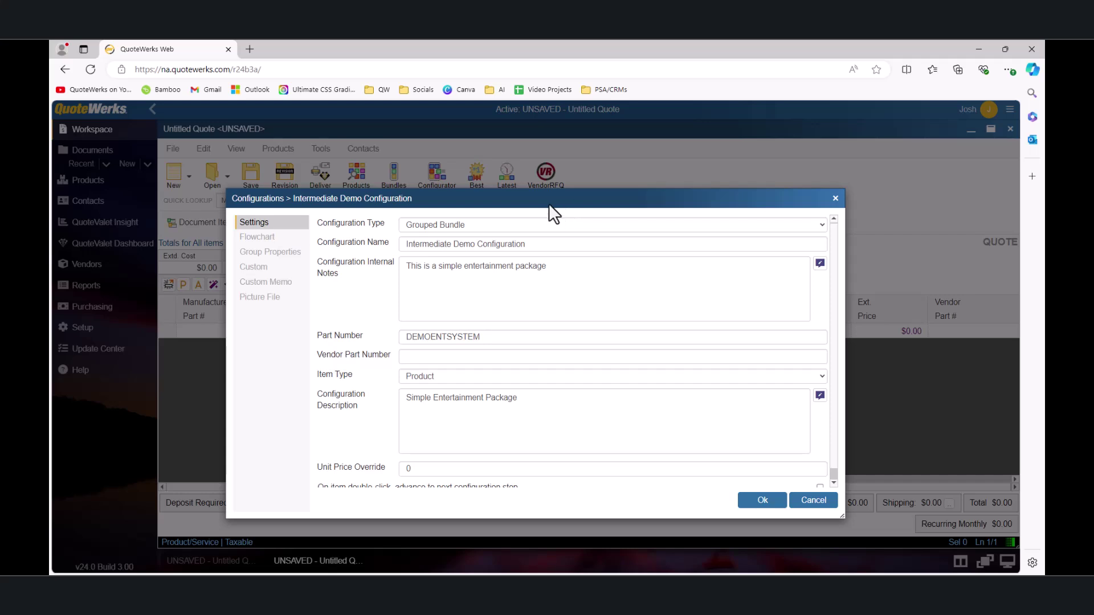
- From the flowchart, open the TV step and show its four TV items
{"action": "left_click", "coordinate": [258, 237]}
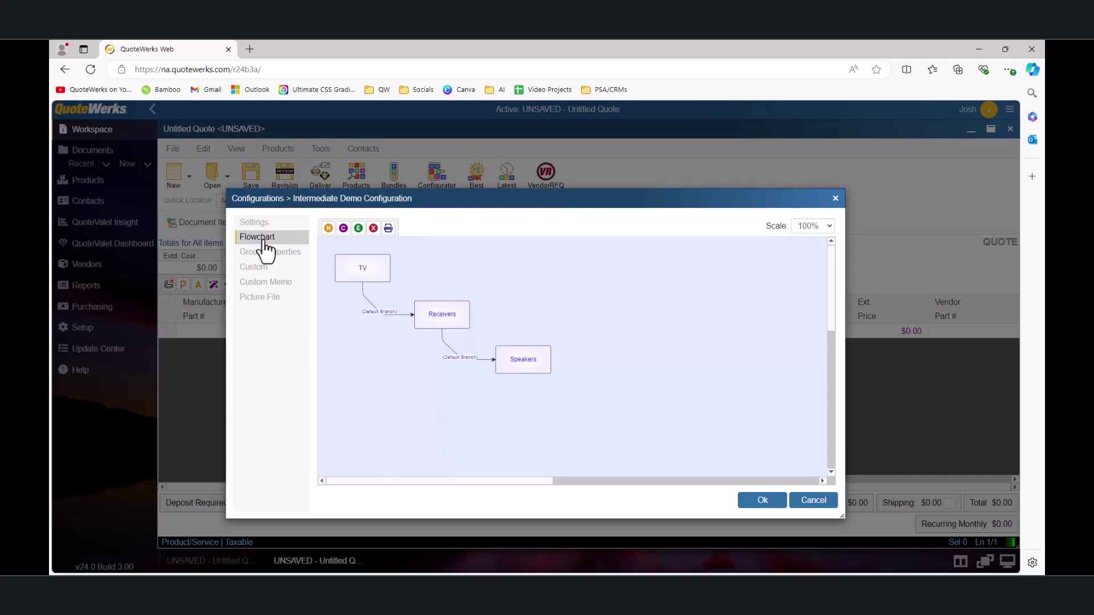
{"action": "left_click", "coordinate": [364, 273]}
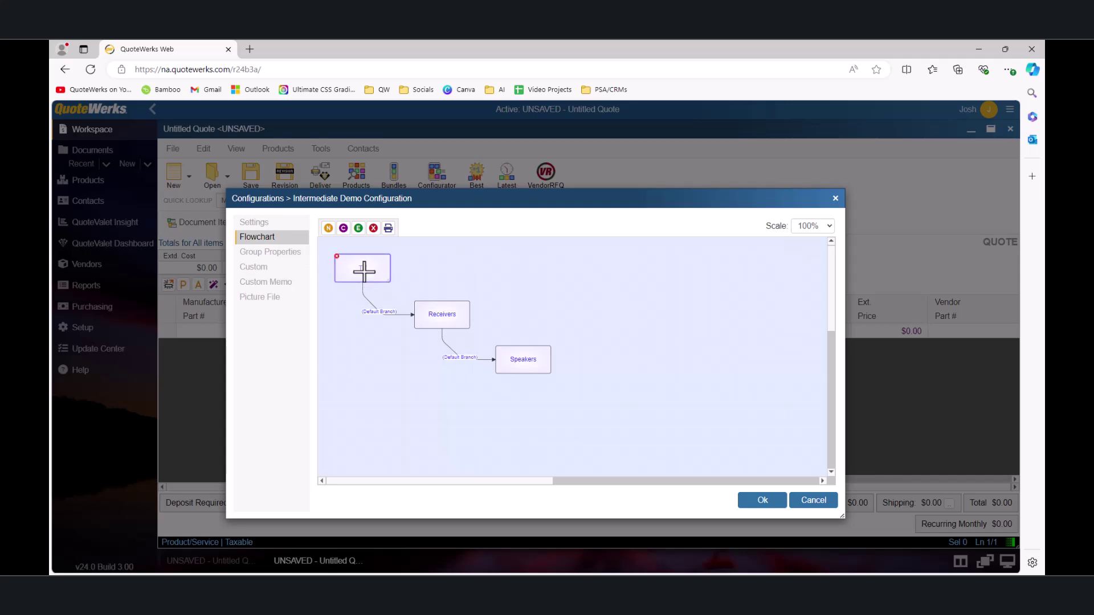
{"action": "double_click", "coordinate": [364, 272]}
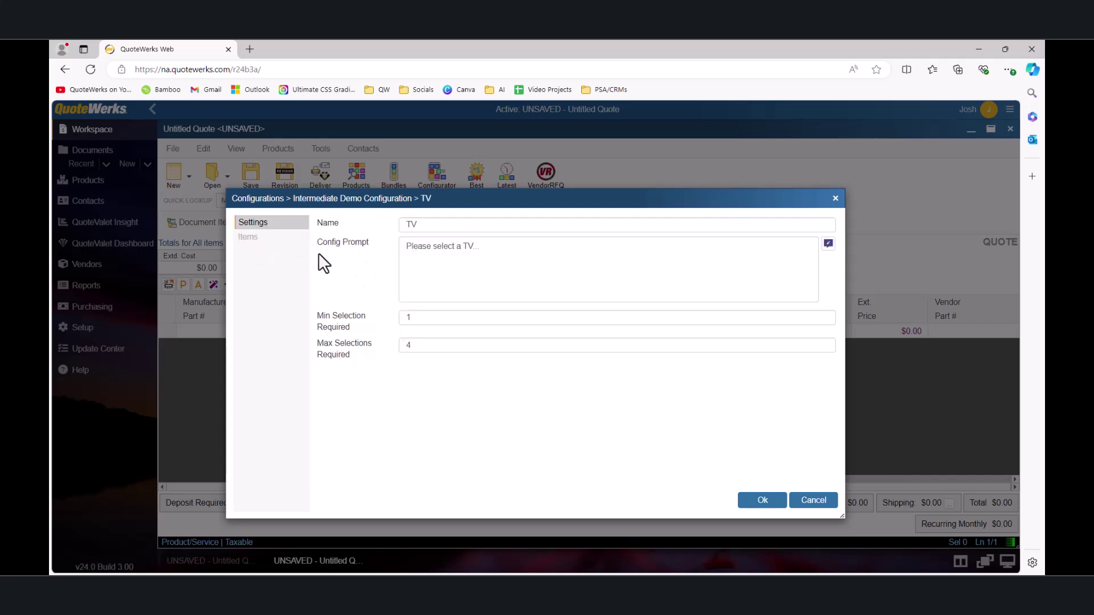
{"action": "left_click", "coordinate": [253, 239]}
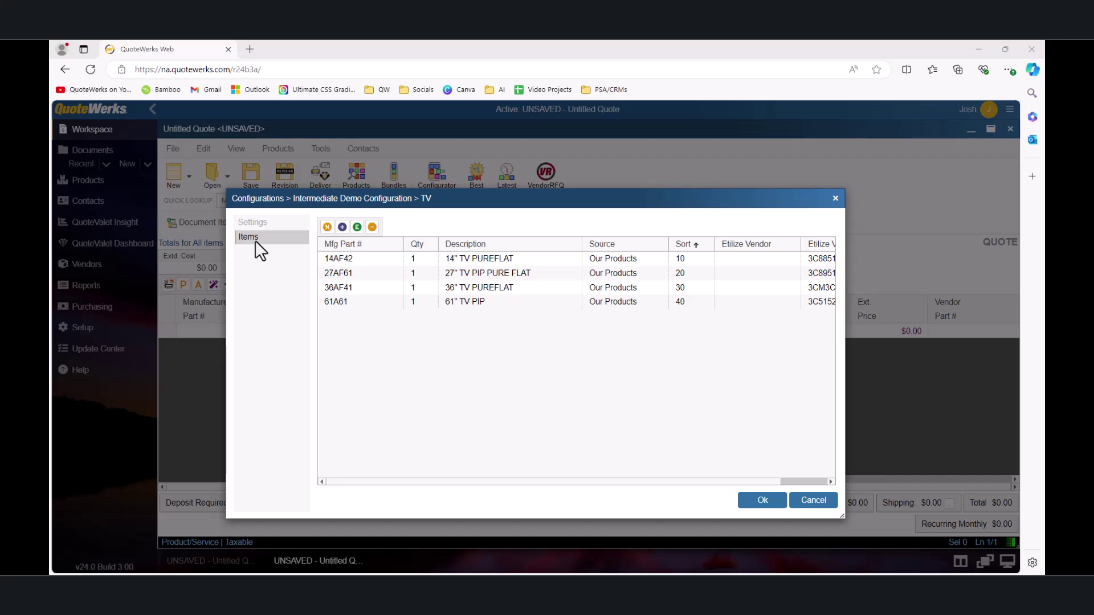
- Change the 61A61 TV item's sort order from 40 to 1
{"action": "left_click", "coordinate": [450, 303]}
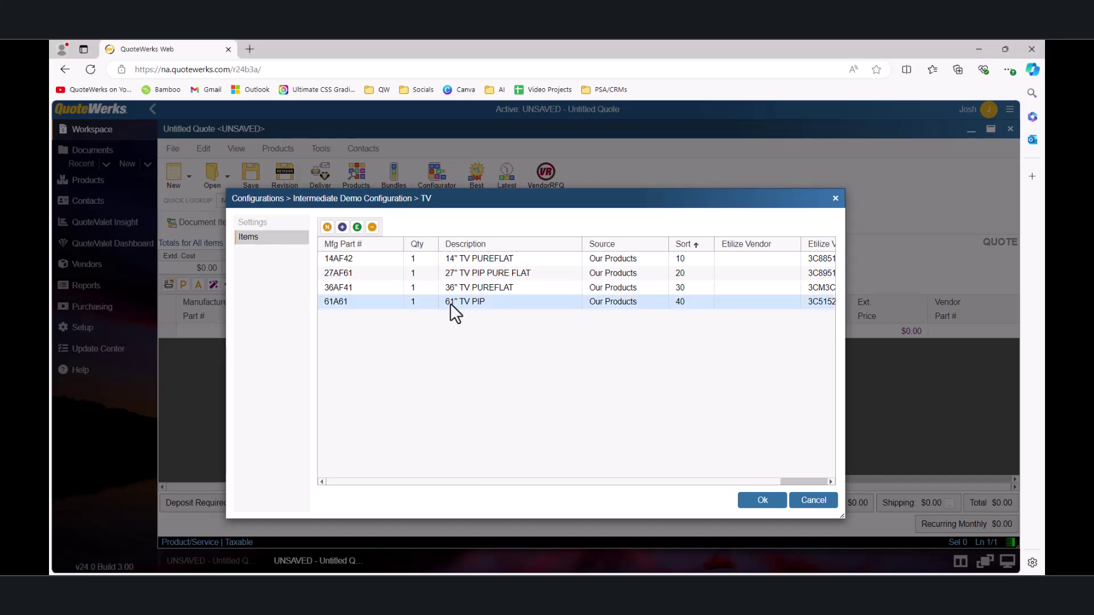
{"action": "double_click", "coordinate": [450, 303]}
{"action": "left_click", "coordinate": [357, 350]}
{"action": "double_click", "coordinate": [329, 350]}
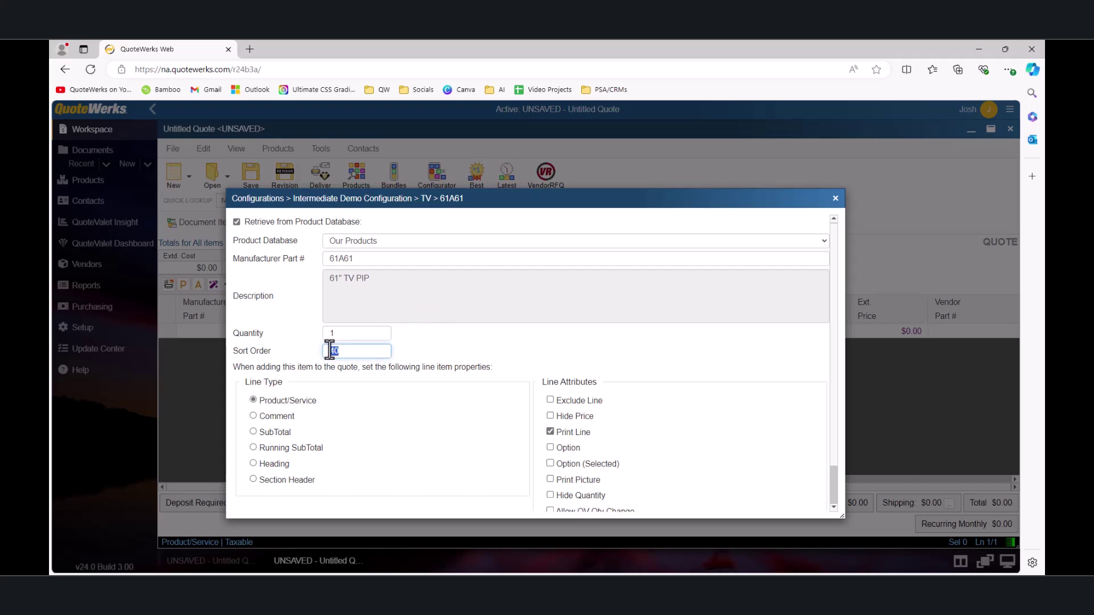
{"action": "type", "text": "1"}
{"action": "scroll", "coordinate": [832, 445], "scroll_direction": "down", "scroll_amount": 1}
{"action": "scroll", "coordinate": [820, 462], "scroll_direction": "down", "scroll_amount": 2}
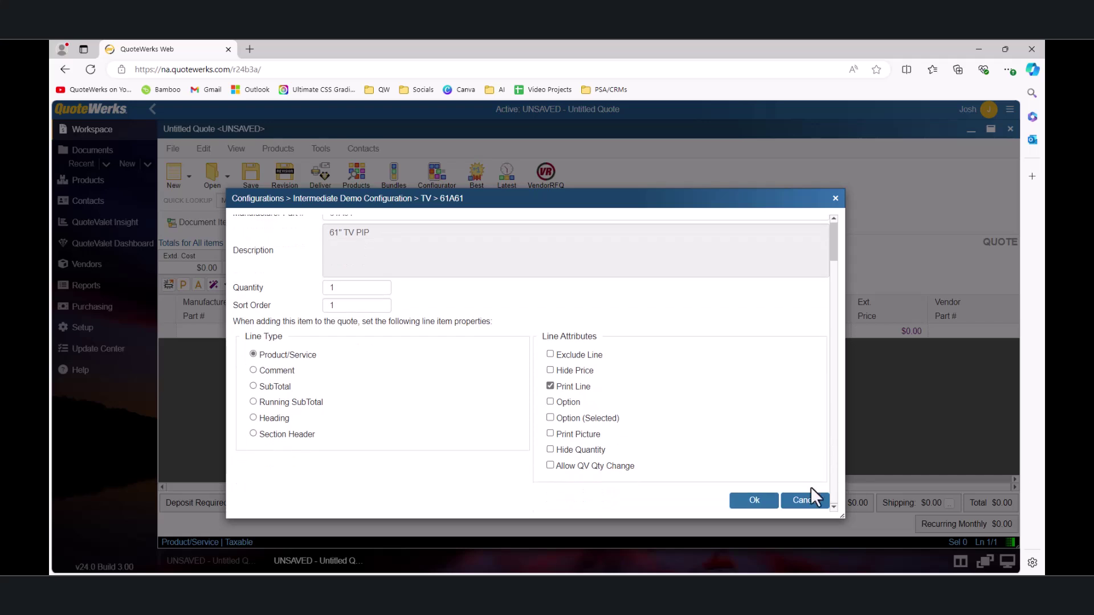
{"action": "left_click", "coordinate": [763, 500]}
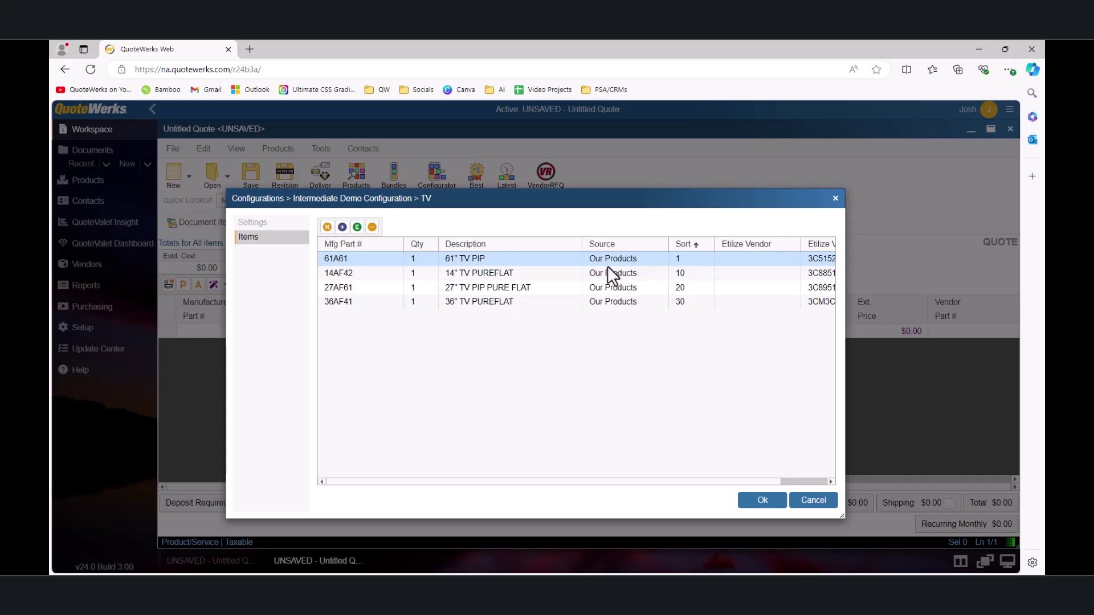
- Set the 36AF41 item's sort order to 2 and the 27AF61 item's to 3
{"action": "left_click", "coordinate": [499, 303]}
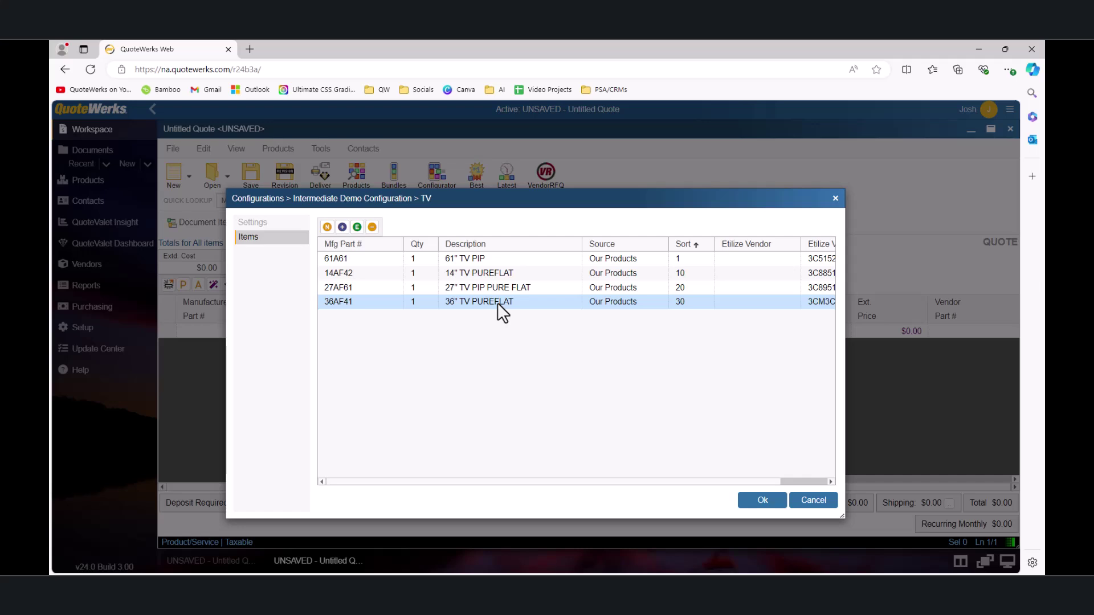
{"action": "double_click", "coordinate": [497, 303]}
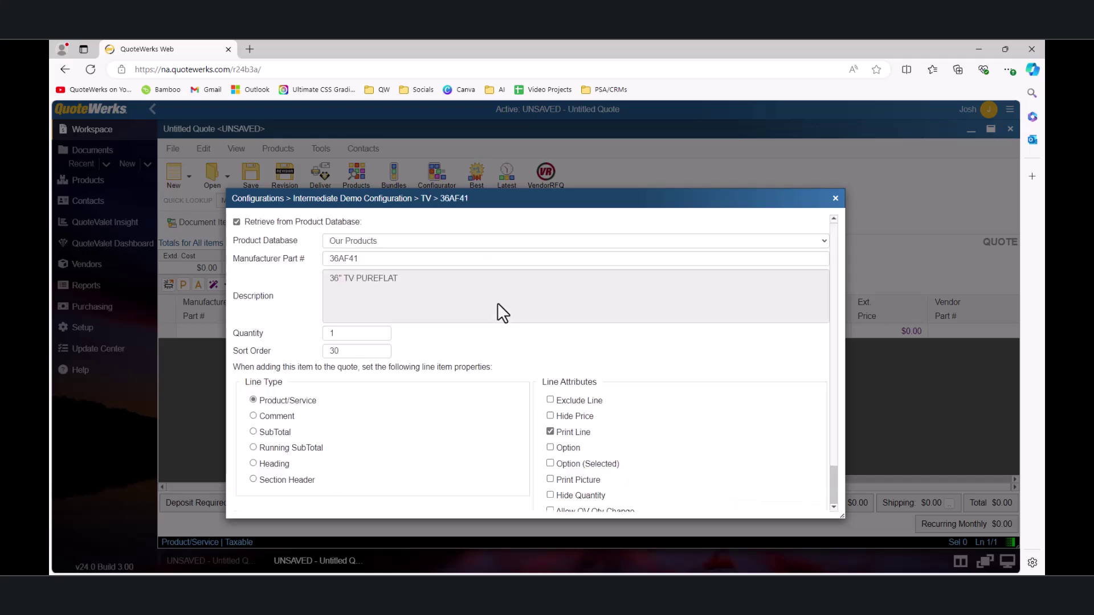
{"action": "double_click", "coordinate": [333, 351]}
{"action": "type", "text": "2"}
{"action": "scroll", "coordinate": [524, 340], "scroll_direction": "down", "scroll_amount": 2}
{"action": "left_click", "coordinate": [754, 501]}
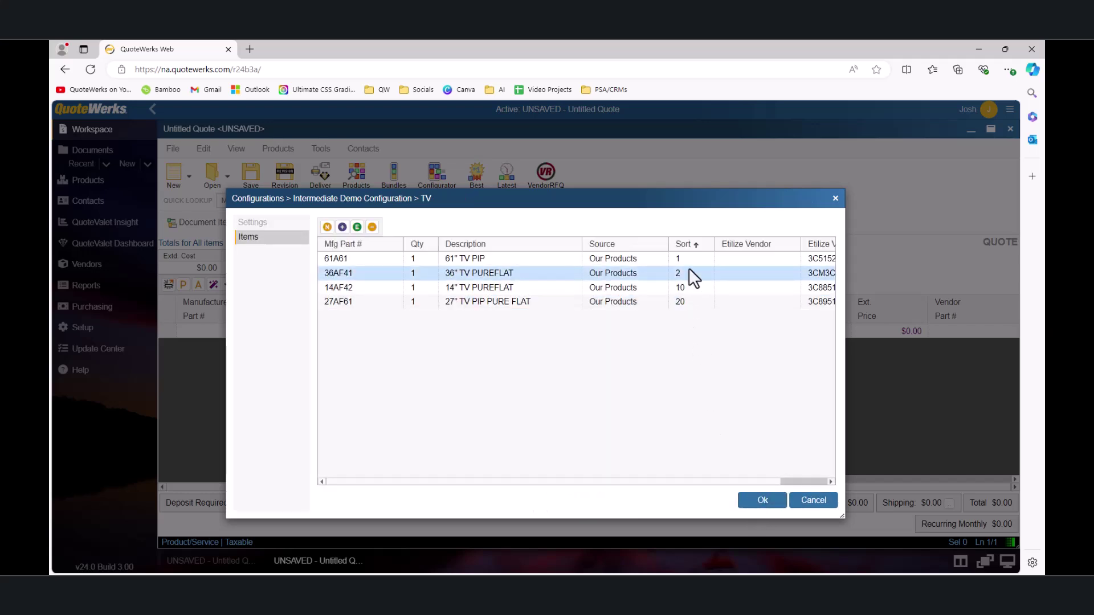
{"action": "double_click", "coordinate": [468, 303]}
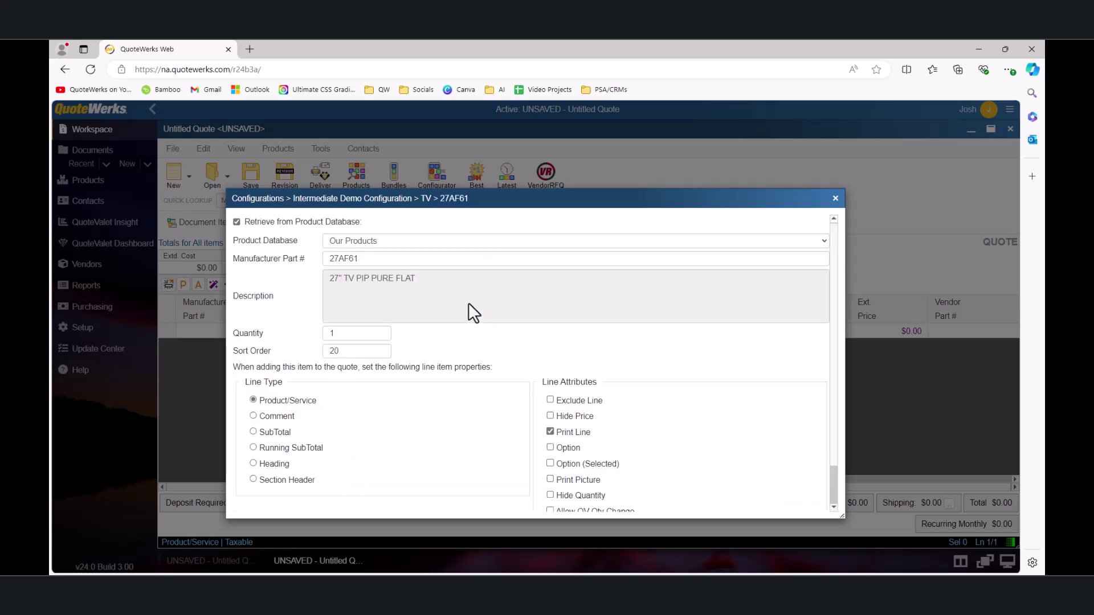
{"action": "double_click", "coordinate": [342, 351]}
{"action": "scroll", "coordinate": [320, 350], "scroll_direction": "down", "scroll_amount": 3}
{"action": "left_click", "coordinate": [741, 499]}
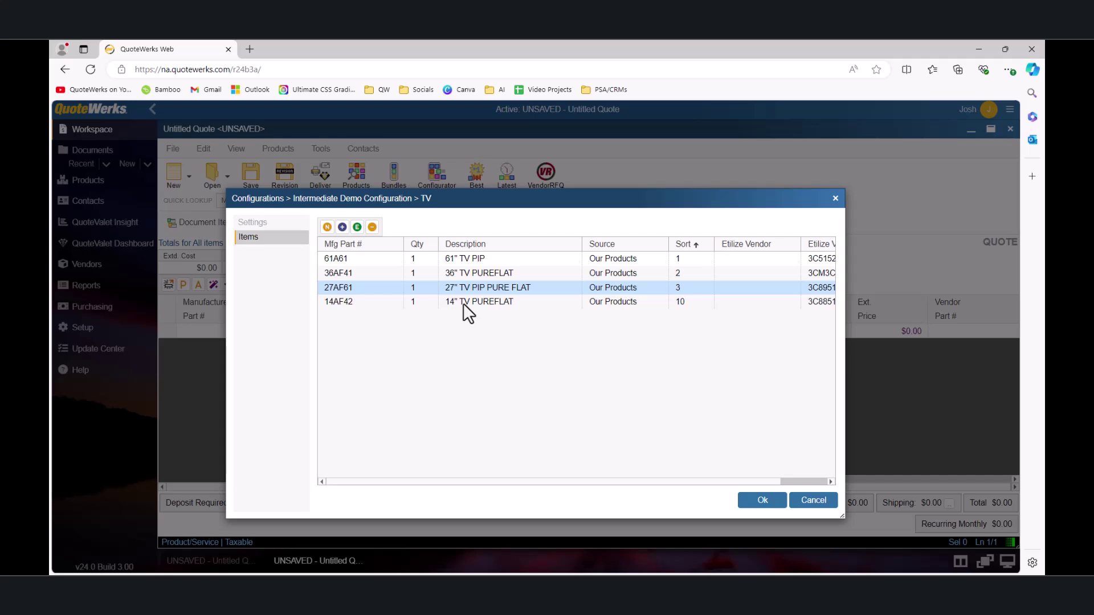
{"action": "double_click", "coordinate": [375, 289]}
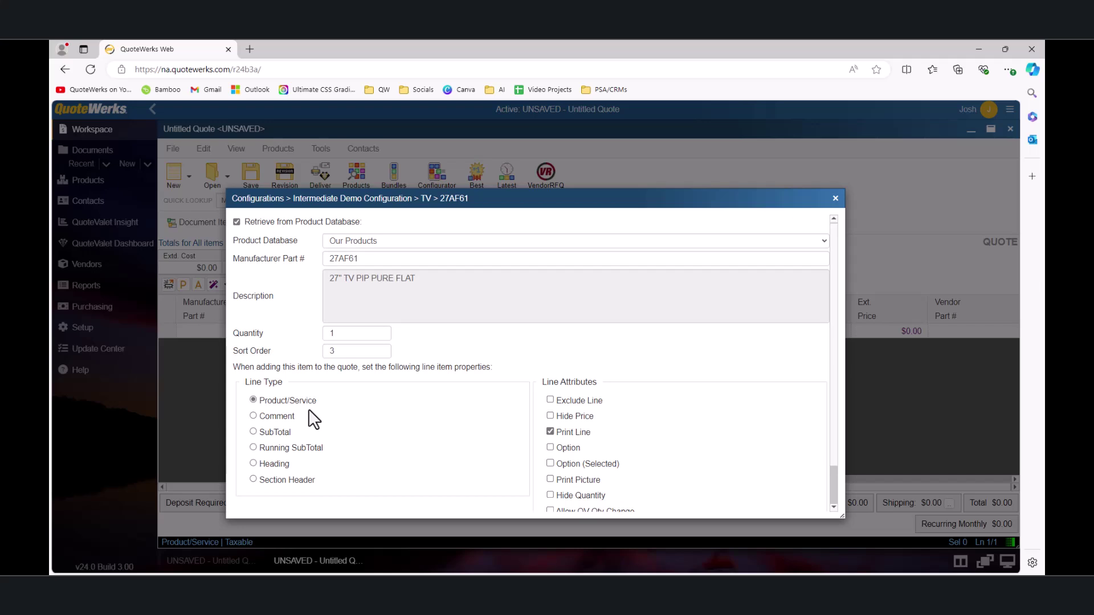
{"action": "scroll", "coordinate": [329, 410], "scroll_direction": "down", "scroll_amount": 2}
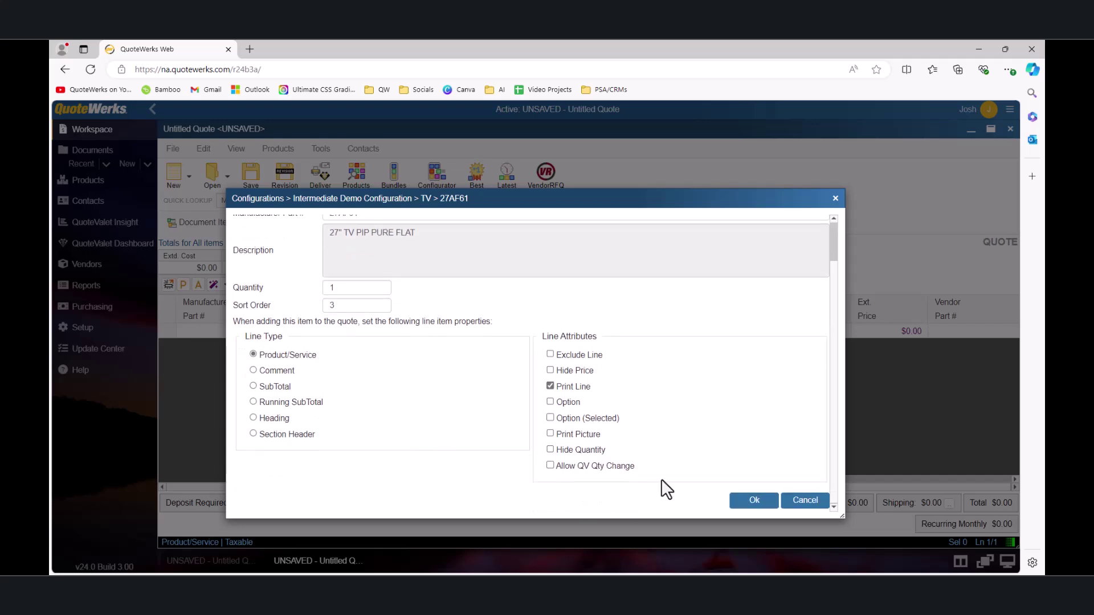
{"action": "left_click", "coordinate": [741, 502]}
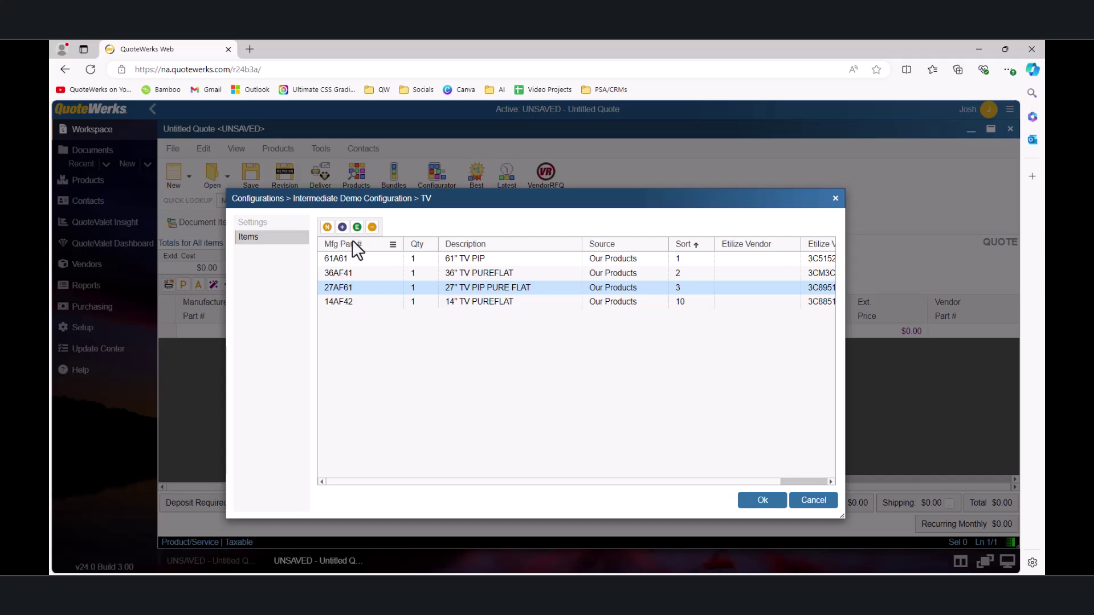
- Add the HDR1 Televisions heading item to the TV step
{"action": "left_click", "coordinate": [342, 227]}
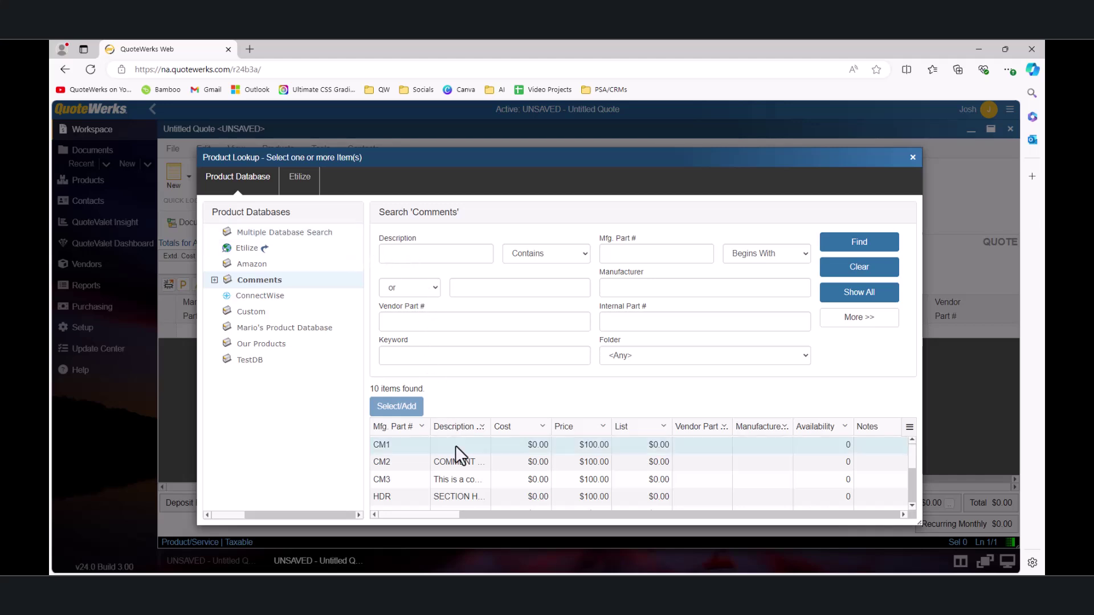
{"action": "scroll", "coordinate": [459, 461], "scroll_direction": "down", "scroll_amount": 3}
{"action": "scroll", "coordinate": [459, 460], "scroll_direction": "up", "scroll_amount": 3}
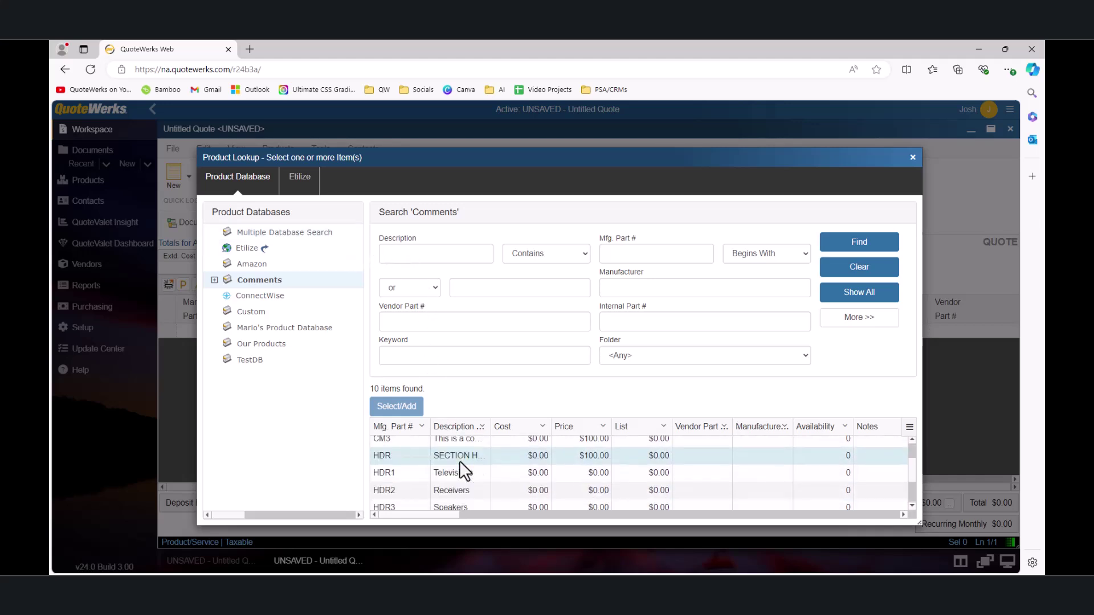
{"action": "left_click", "coordinate": [459, 471]}
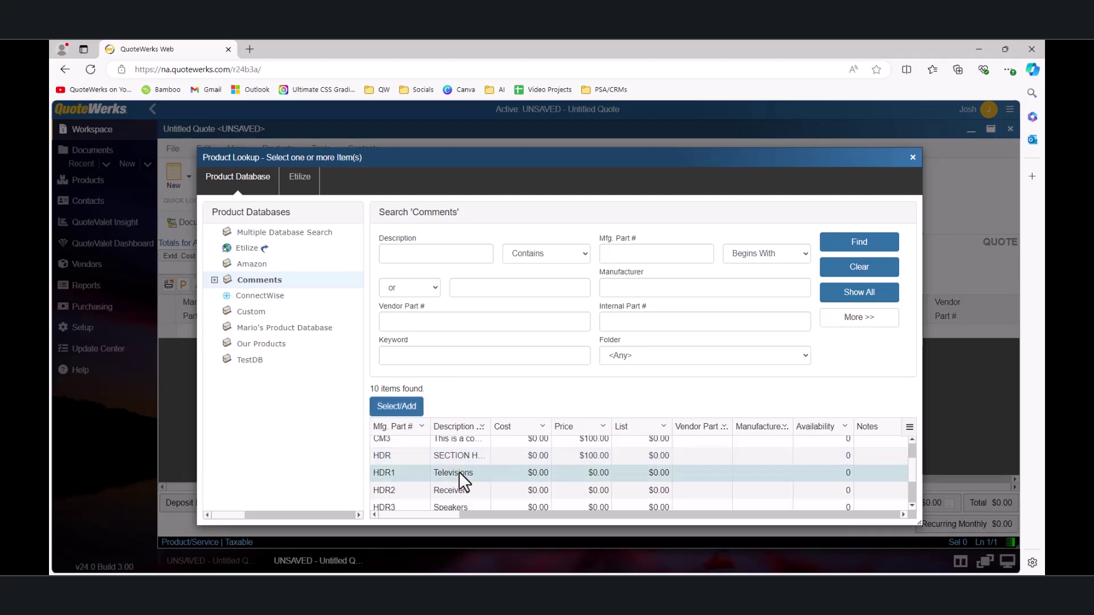
{"action": "left_click", "coordinate": [404, 408]}
{"action": "scroll", "coordinate": [696, 466], "scroll_direction": "down", "scroll_amount": 1}
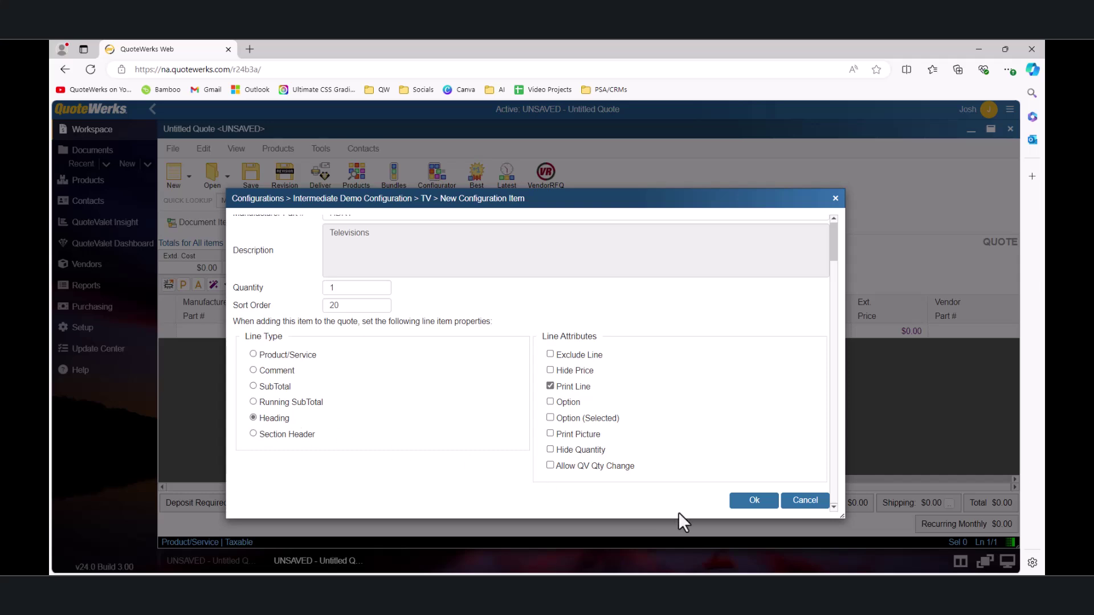
{"action": "left_click", "coordinate": [751, 505]}
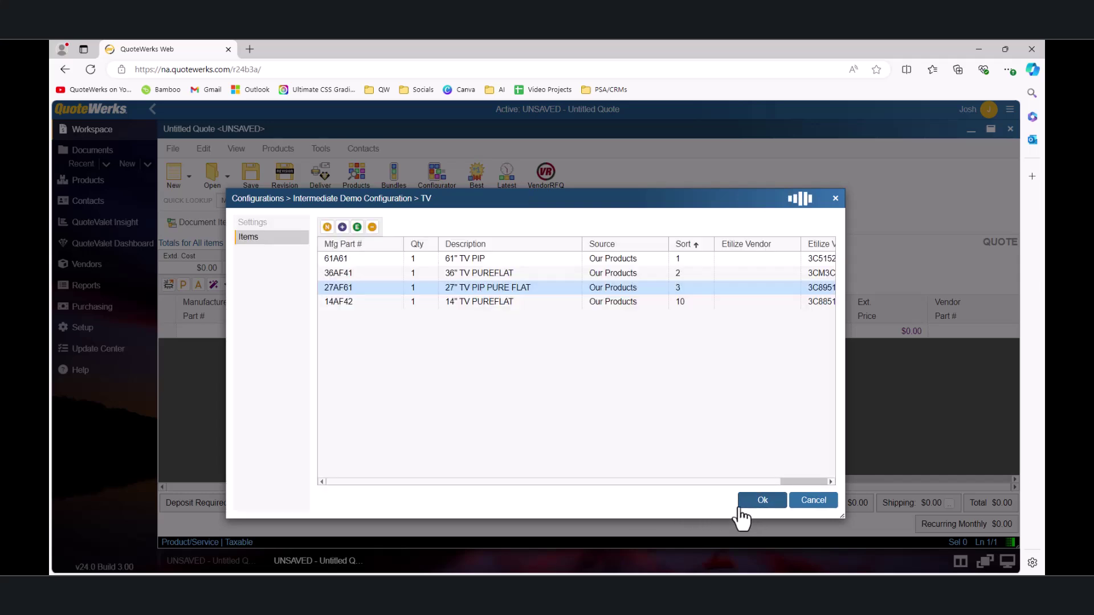
- Add the ST SUBTOTAL comment item to the TV step at sort order 30
{"action": "left_click", "coordinate": [342, 227]}
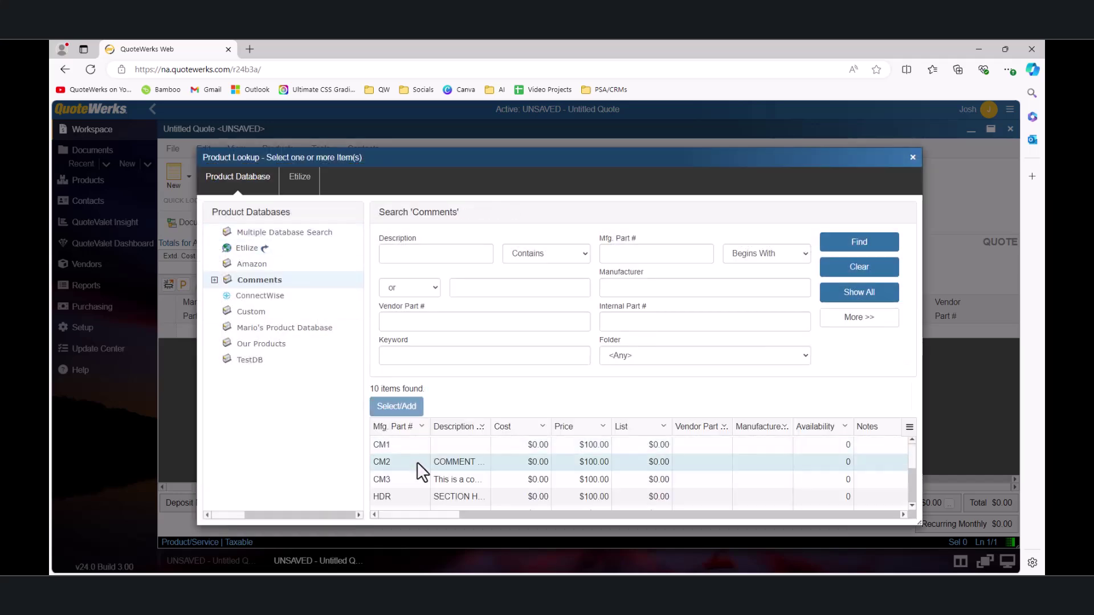
{"action": "scroll", "coordinate": [417, 463], "scroll_direction": "down", "scroll_amount": 1}
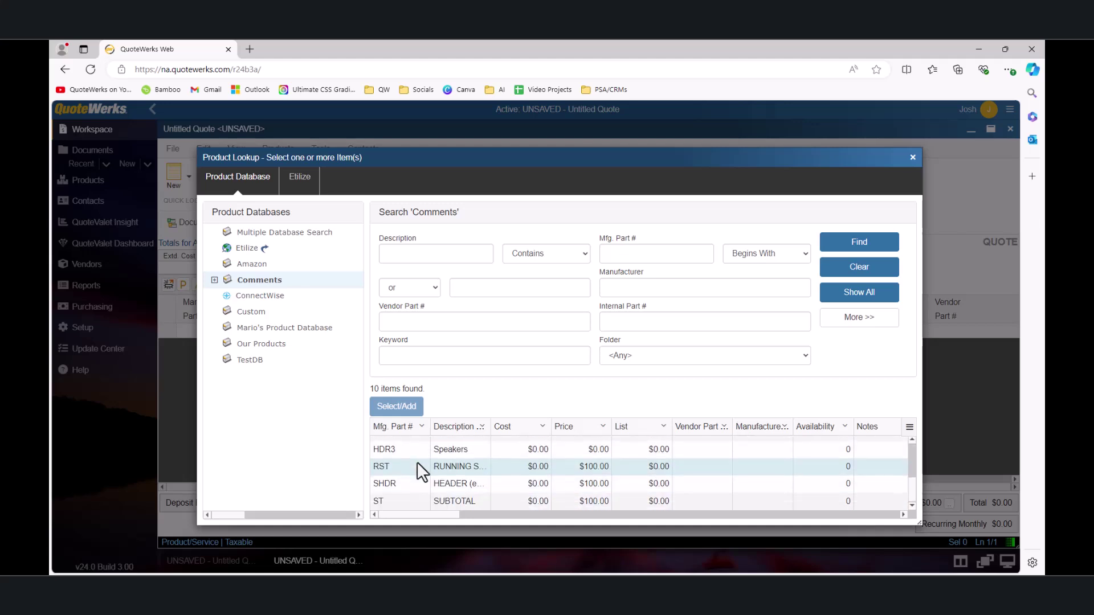
{"action": "left_click", "coordinate": [415, 503]}
{"action": "left_click", "coordinate": [393, 406]}
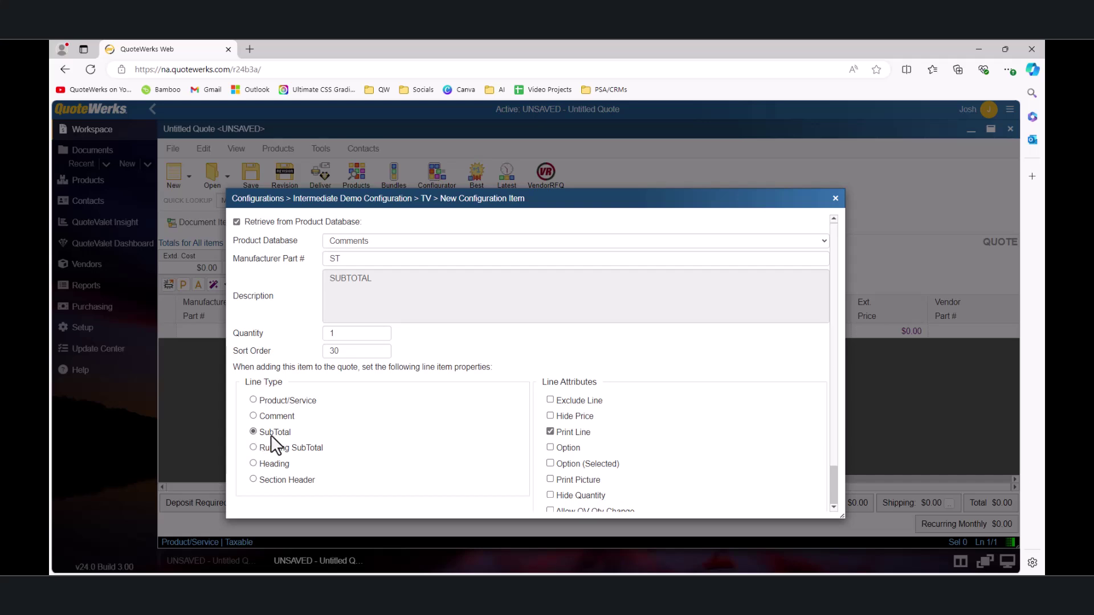
{"action": "scroll", "coordinate": [836, 456], "scroll_direction": "down", "scroll_amount": 2}
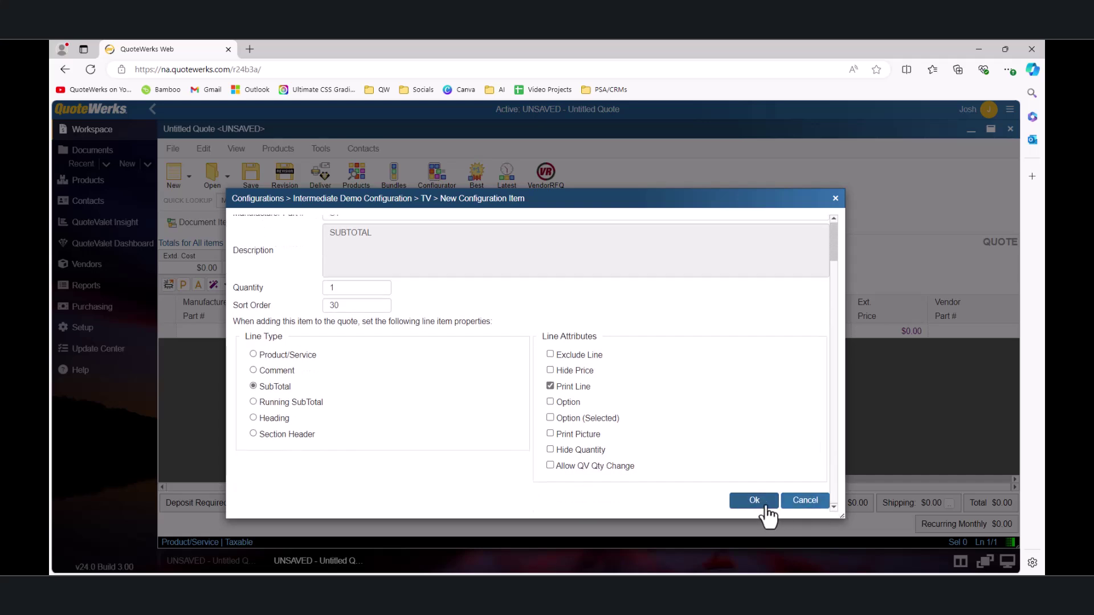
{"action": "left_click", "coordinate": [764, 502]}
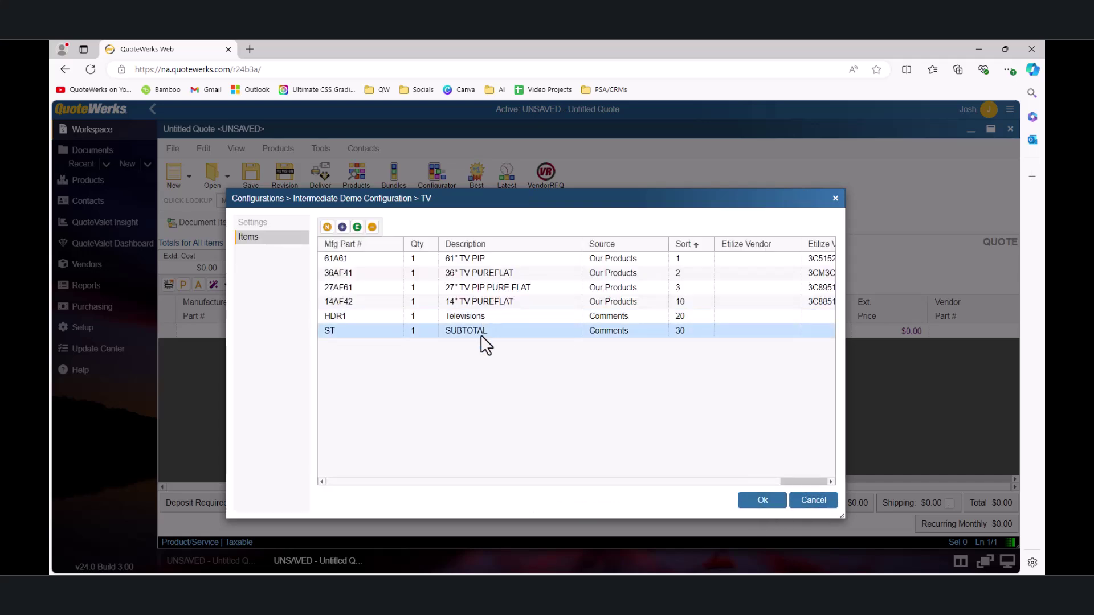
- Change the Televisions heading's sort order to 0 so it comes first
{"action": "left_click", "coordinate": [481, 316]}
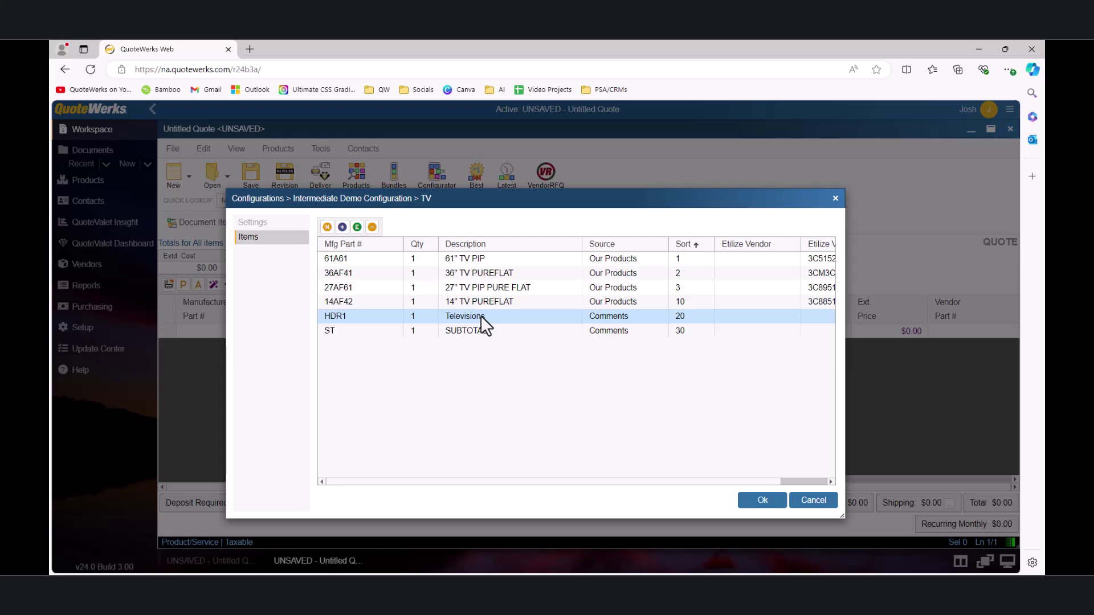
{"action": "double_click", "coordinate": [480, 316]}
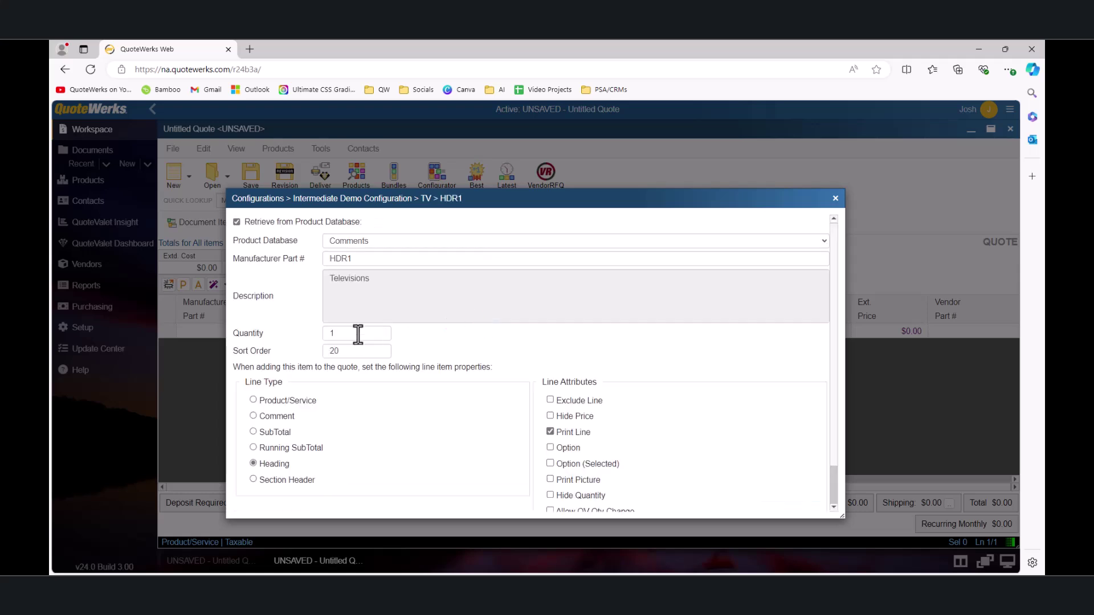
{"action": "double_click", "coordinate": [342, 351]}
{"action": "type", "text": "0"}
{"action": "left_click_drag", "start_coordinate": [834, 367], "coordinate": [837, 450]}
{"action": "left_click", "coordinate": [763, 504]}
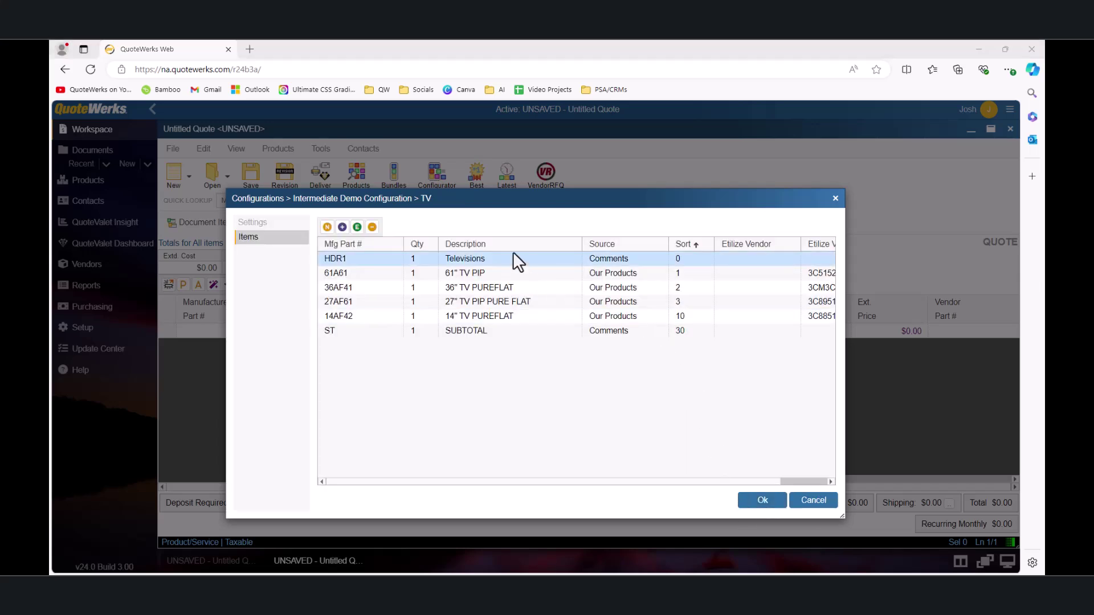
- Return to the flowchart and open the Receivers step's items
{"action": "left_click", "coordinate": [813, 504]}
{"action": "left_click", "coordinate": [447, 324]}
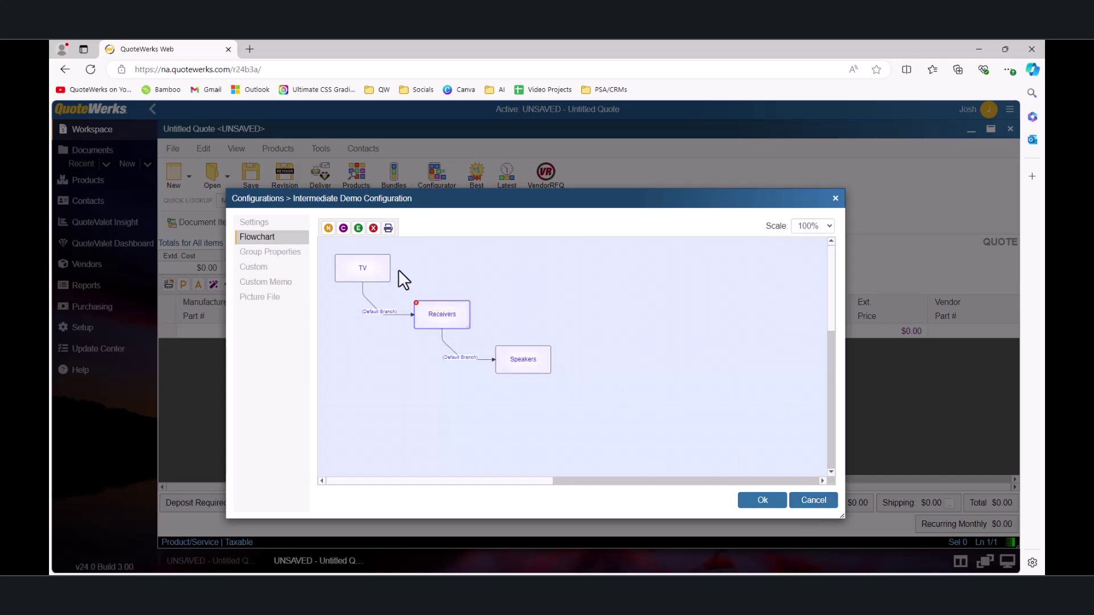
{"action": "double_click", "coordinate": [442, 313]}
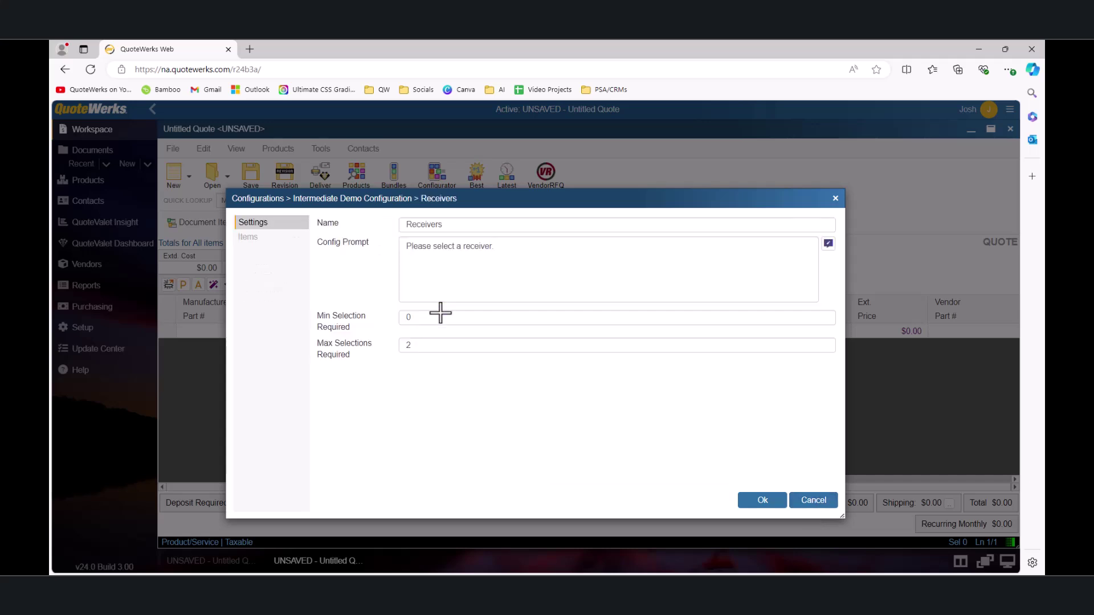
{"action": "left_click", "coordinate": [264, 240]}
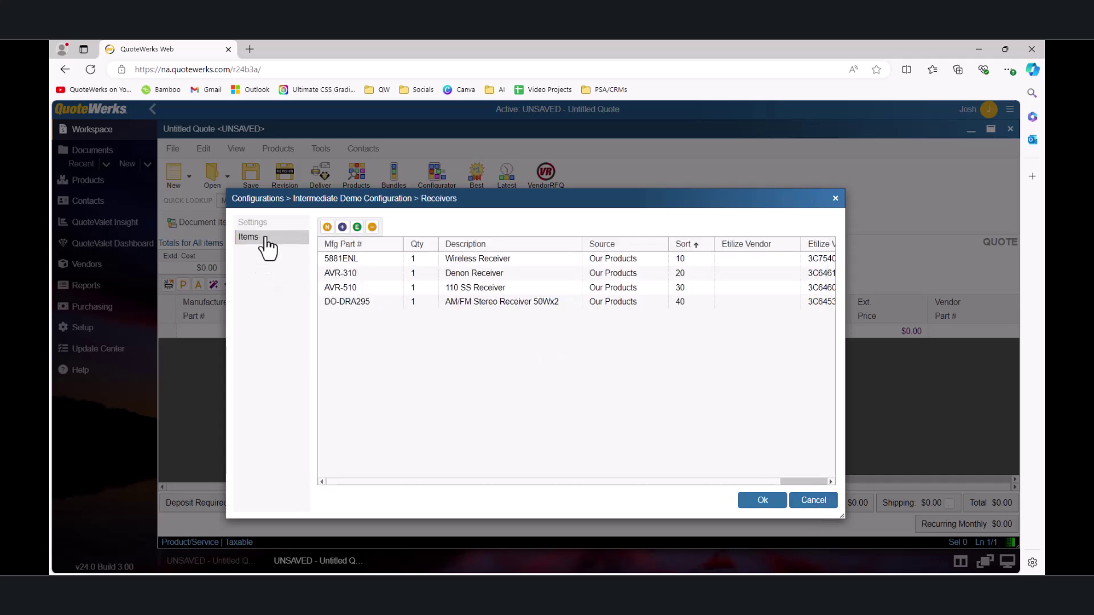
- Add the HDR2 Receivers heading item to the Receivers step at sort 50
{"action": "left_click", "coordinate": [342, 227]}
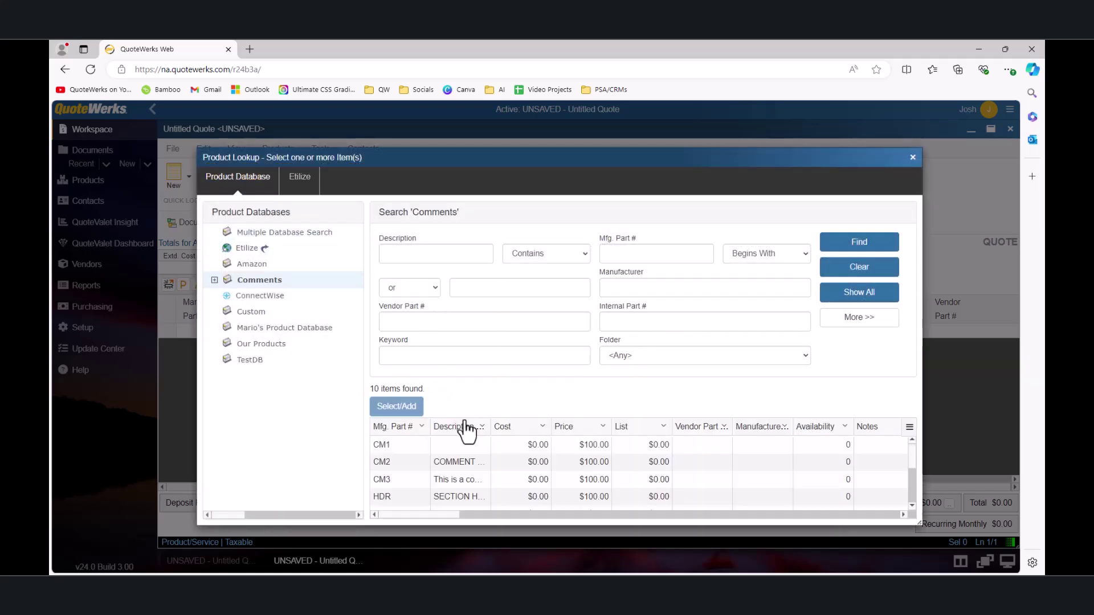
{"action": "scroll", "coordinate": [464, 447], "scroll_direction": "down", "scroll_amount": 1}
{"action": "left_click", "coordinate": [457, 471]}
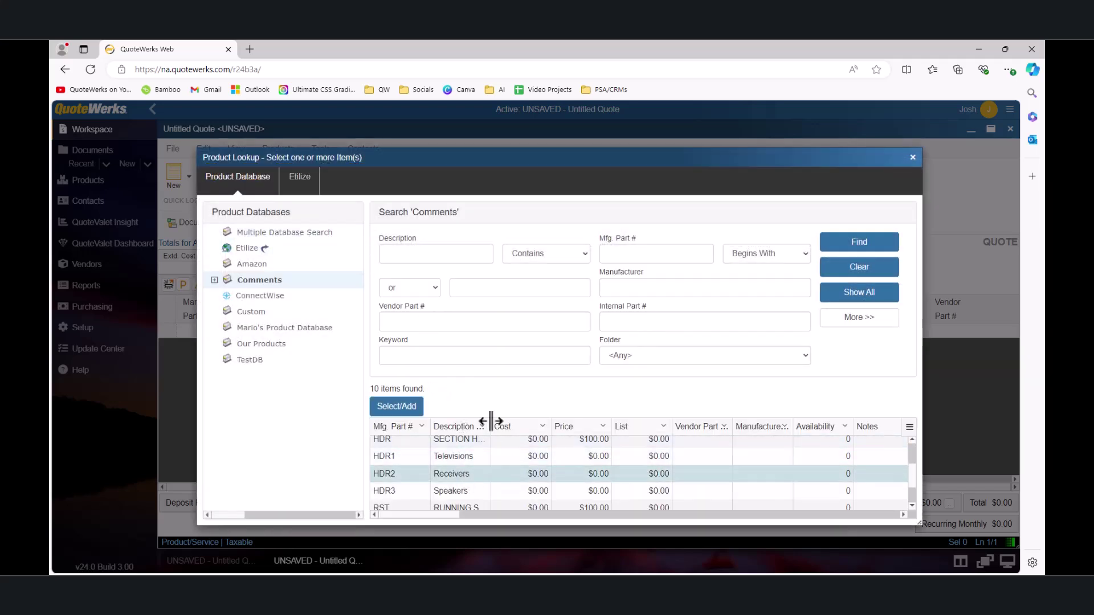
{"action": "left_click", "coordinate": [406, 407]}
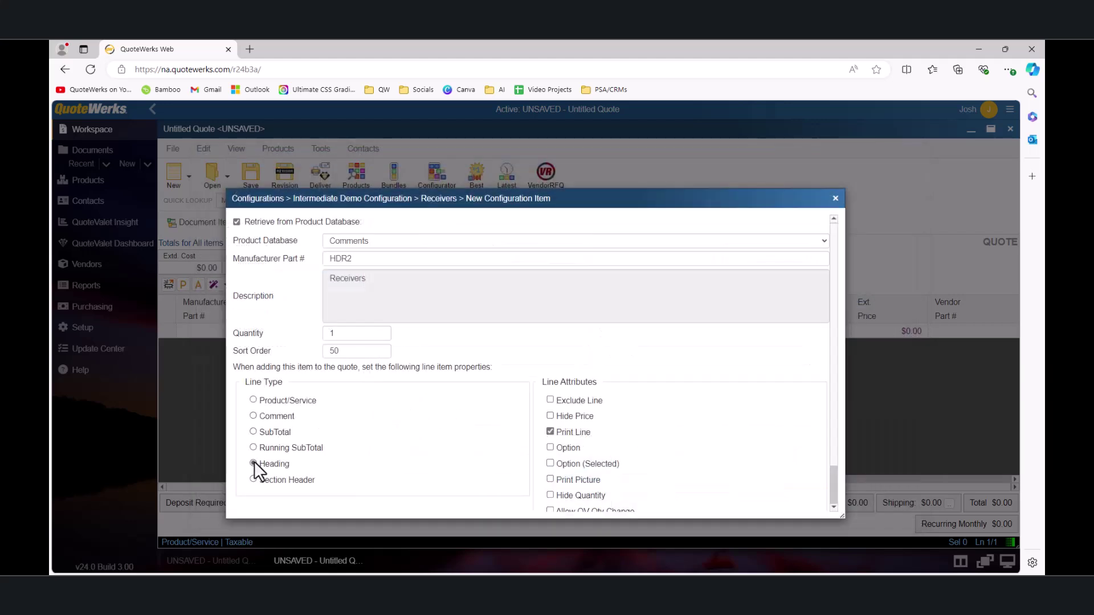
{"action": "left_click_drag", "start_coordinate": [836, 461], "coordinate": [831, 507]}
{"action": "left_click", "coordinate": [743, 506]}
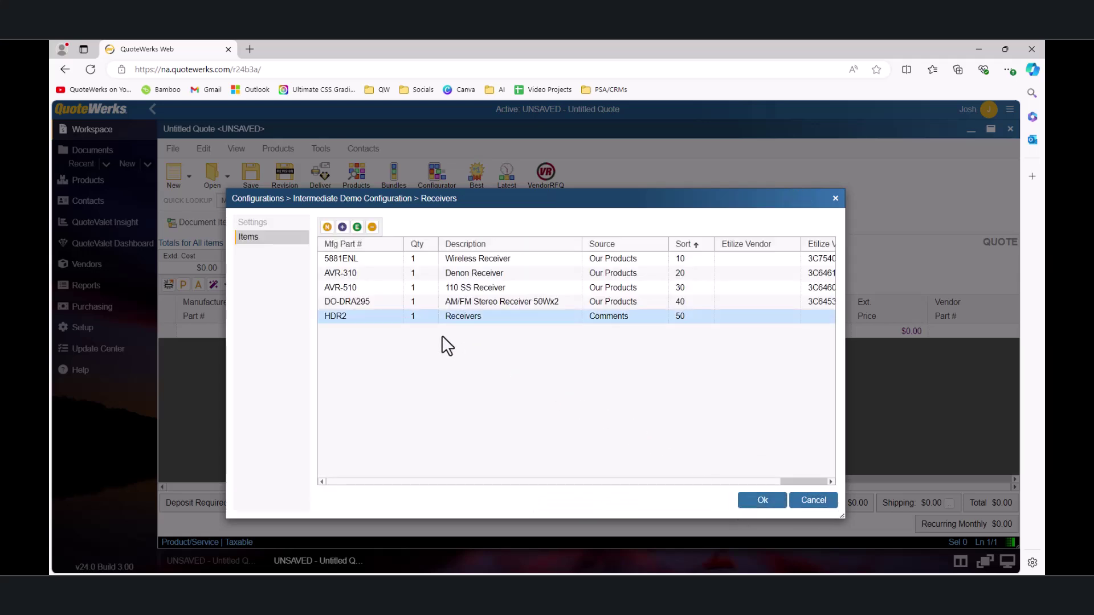
- Add the ST SUBTOTAL comment item to the Receivers step at sort order 60
{"action": "left_click", "coordinate": [342, 227]}
{"action": "left_click", "coordinate": [259, 279]}
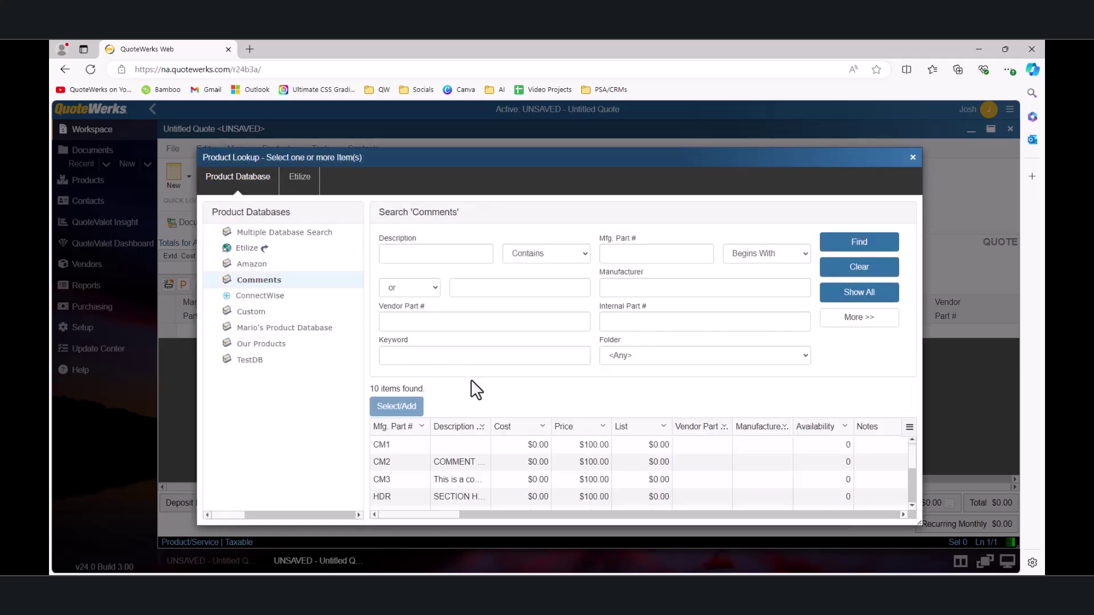
{"action": "scroll", "coordinate": [501, 436], "scroll_direction": "down", "scroll_amount": 3}
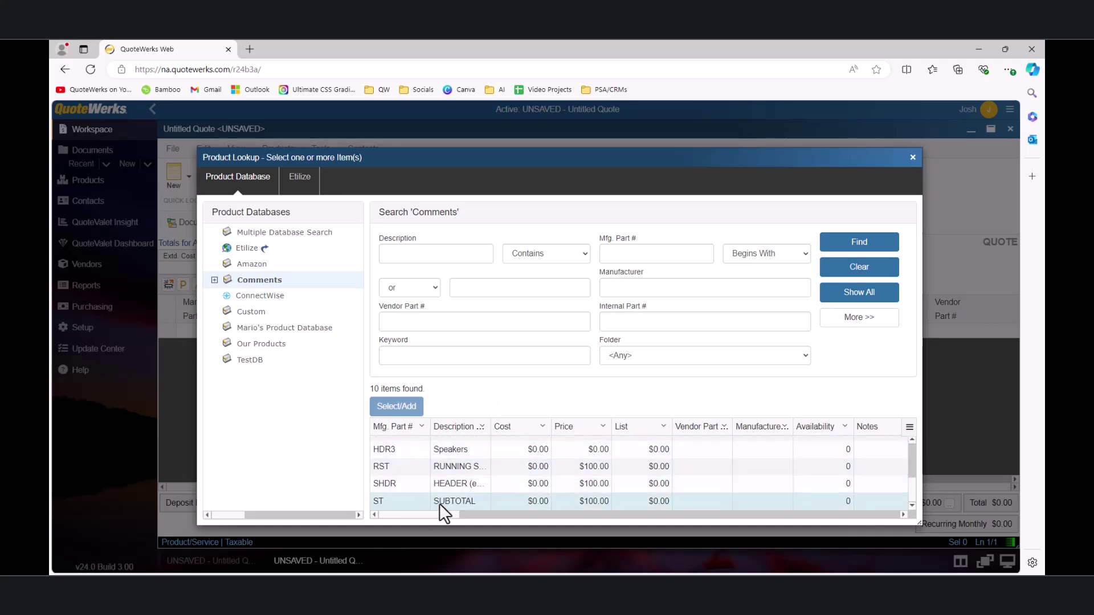
{"action": "left_click", "coordinate": [439, 502]}
{"action": "left_click", "coordinate": [393, 406]}
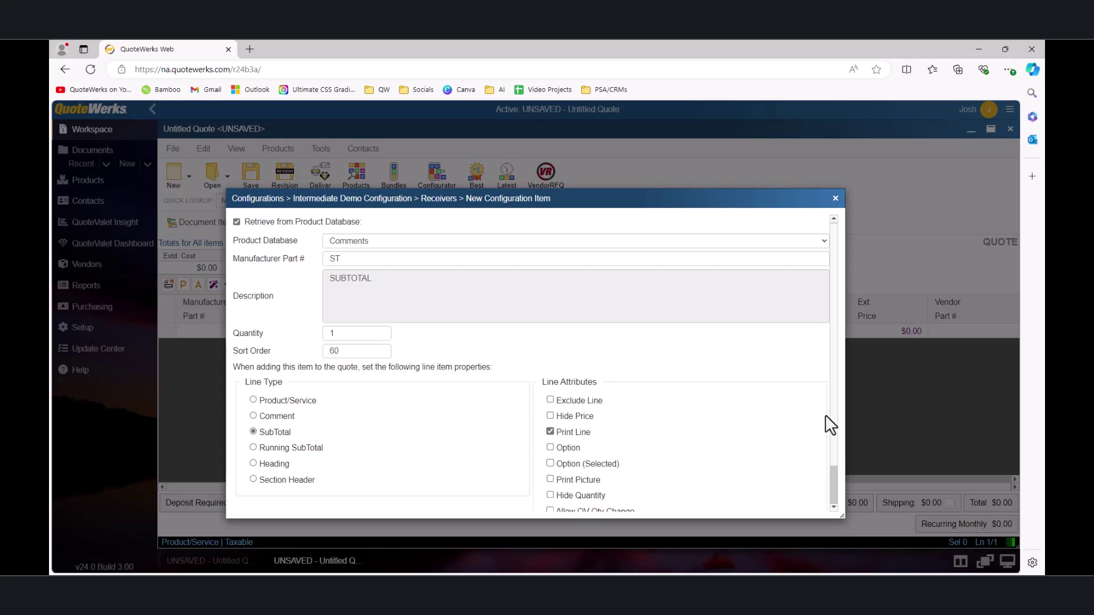
{"action": "left_click_drag", "start_coordinate": [827, 415], "coordinate": [832, 488]}
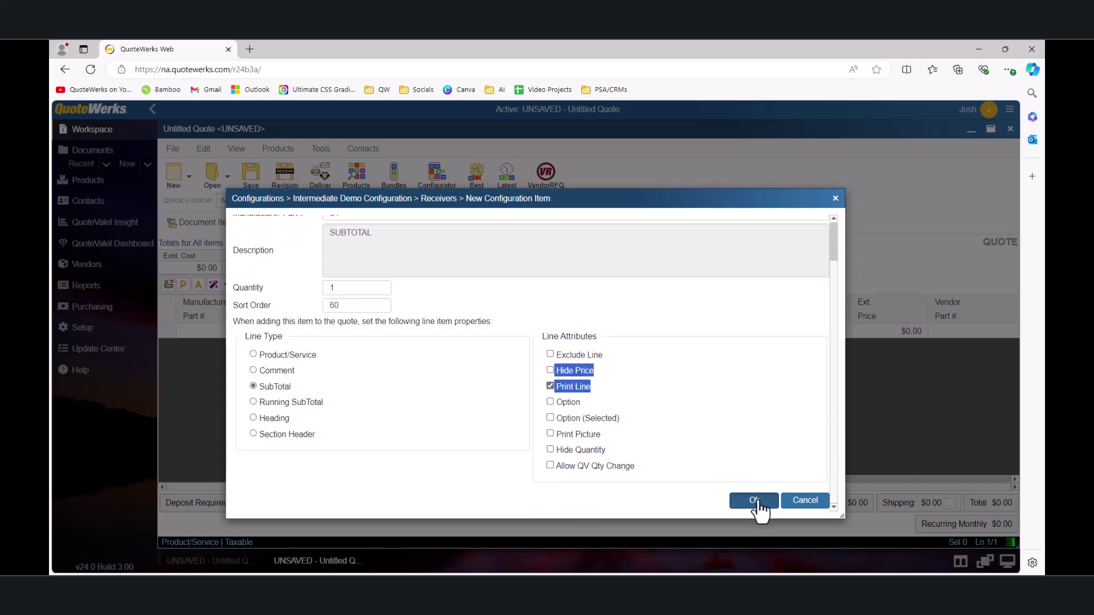
{"action": "left_click", "coordinate": [755, 501]}
- Go back to the flowchart and open the Speakers step's items
{"action": "left_click", "coordinate": [769, 501]}
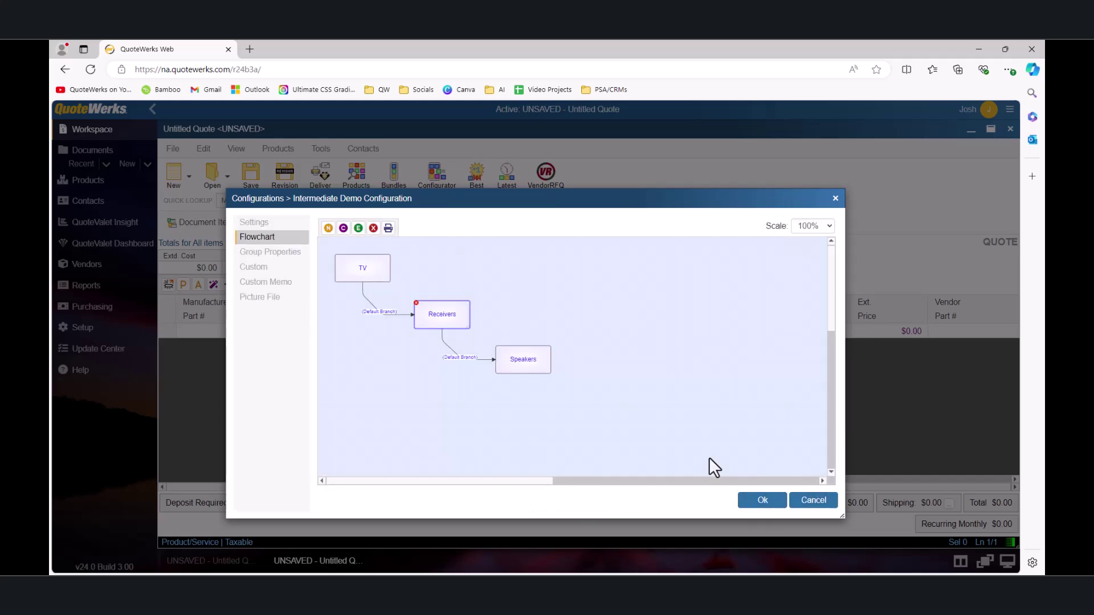
{"action": "double_click", "coordinate": [505, 360]}
{"action": "left_click", "coordinate": [282, 240]}
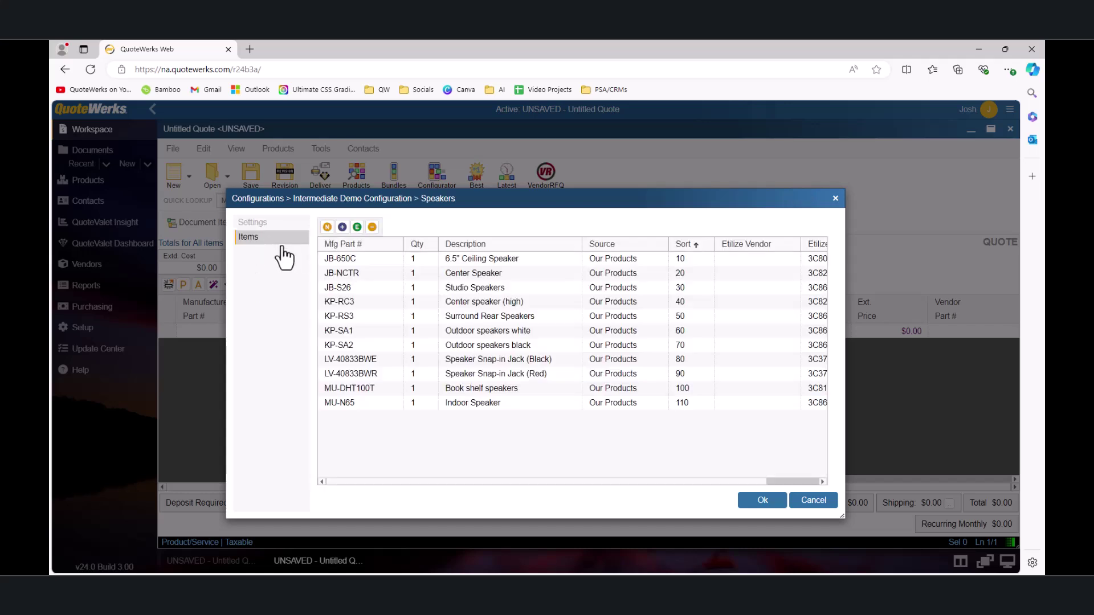
- Add the HDR3 Speakers comment item to the Speakers step as a Heading line
{"action": "left_click", "coordinate": [342, 227]}
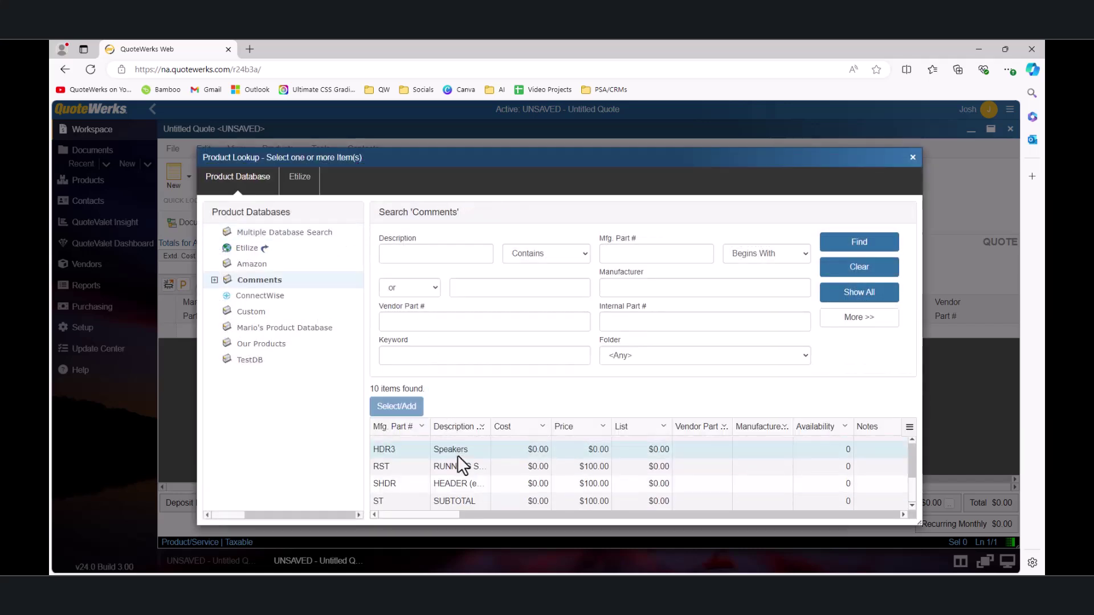
{"action": "scroll", "coordinate": [452, 481], "scroll_direction": "up", "scroll_amount": 2}
{"action": "scroll", "coordinate": [457, 490], "scroll_direction": "down", "scroll_amount": 1}
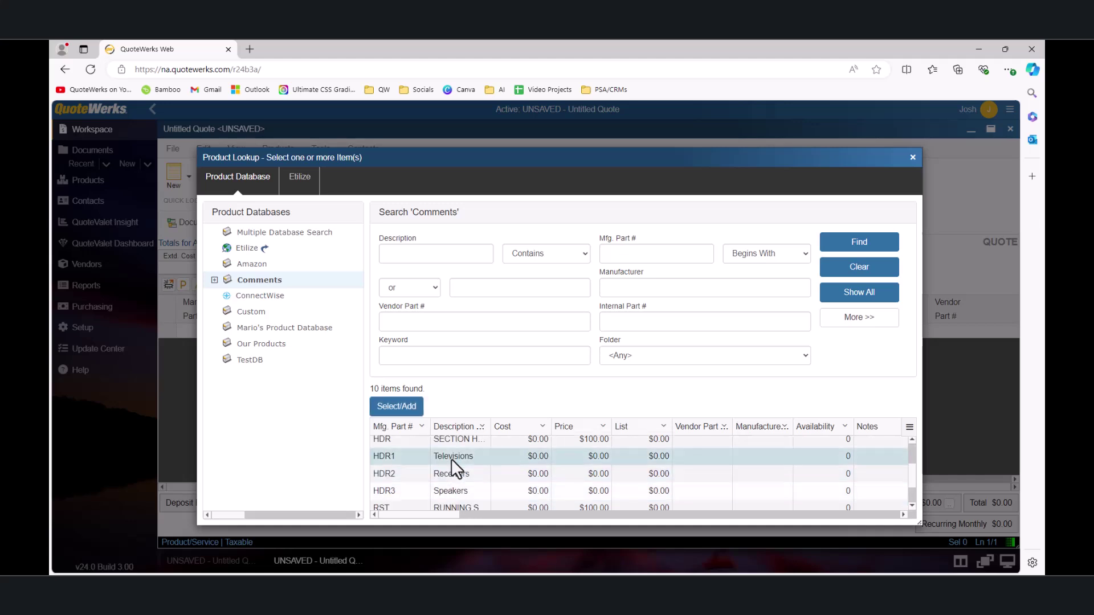
{"action": "left_click", "coordinate": [452, 490]}
{"action": "left_click", "coordinate": [396, 407]}
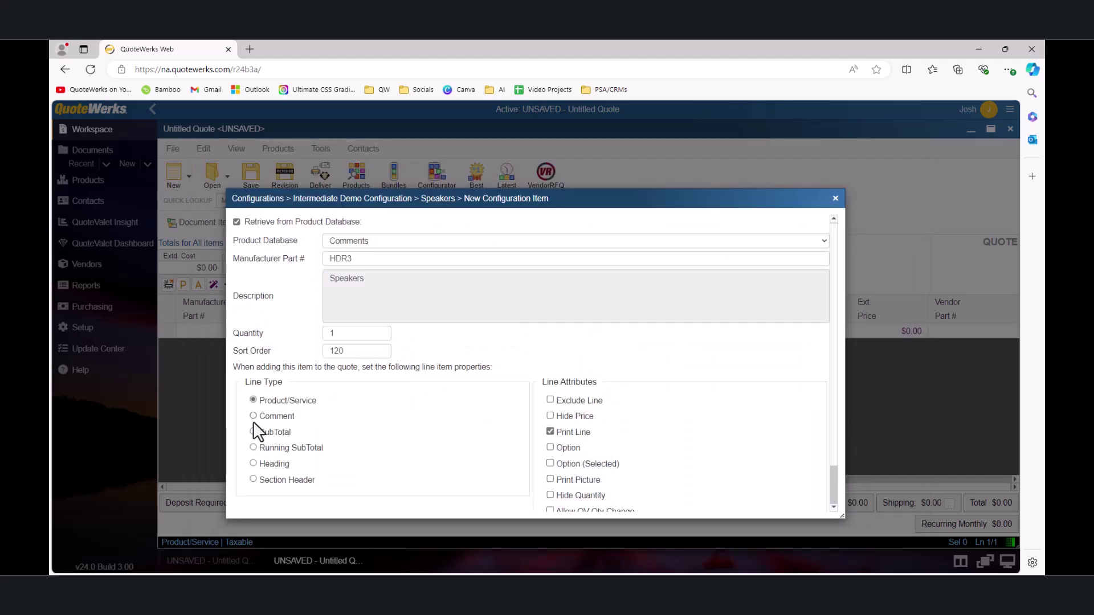
{"action": "left_click", "coordinate": [254, 463]}
{"action": "scroll", "coordinate": [840, 445], "scroll_direction": "down", "scroll_amount": 3}
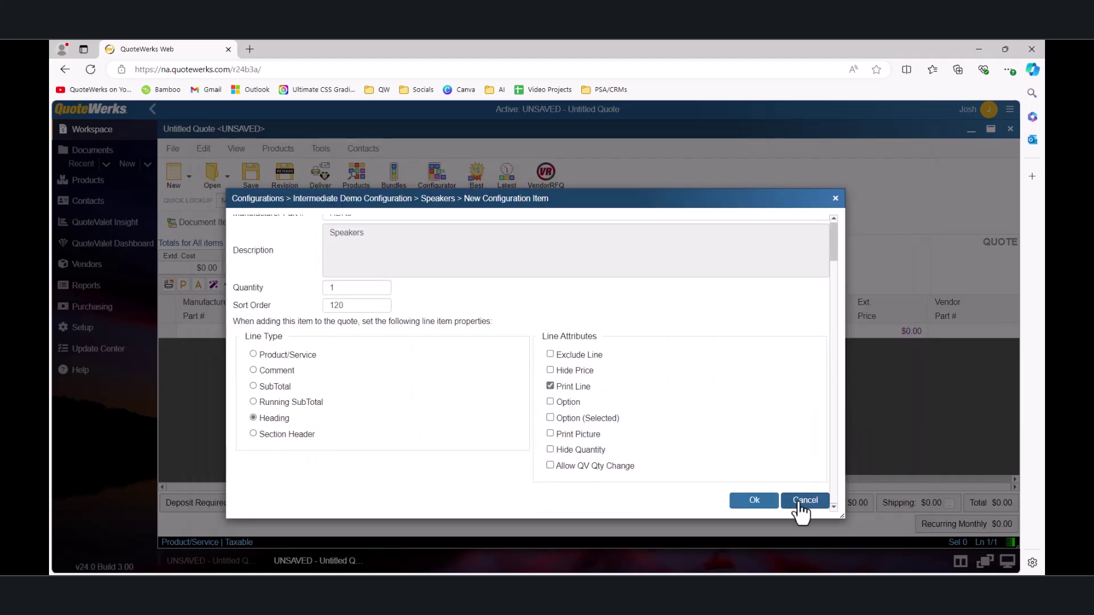
{"action": "left_click", "coordinate": [760, 500]}
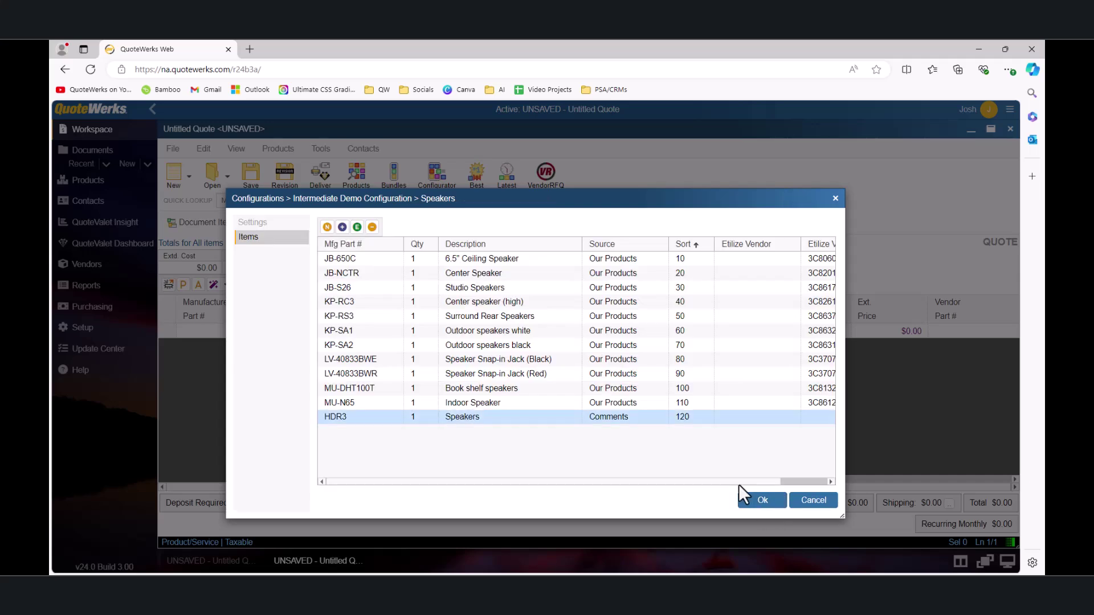
- Add the ST SUBTOTAL comment item to the Speakers step at sort 130
{"action": "left_click", "coordinate": [342, 227]}
{"action": "scroll", "coordinate": [425, 468], "scroll_direction": "down", "scroll_amount": 2}
{"action": "left_click", "coordinate": [427, 496]}
{"action": "left_click", "coordinate": [407, 405]}
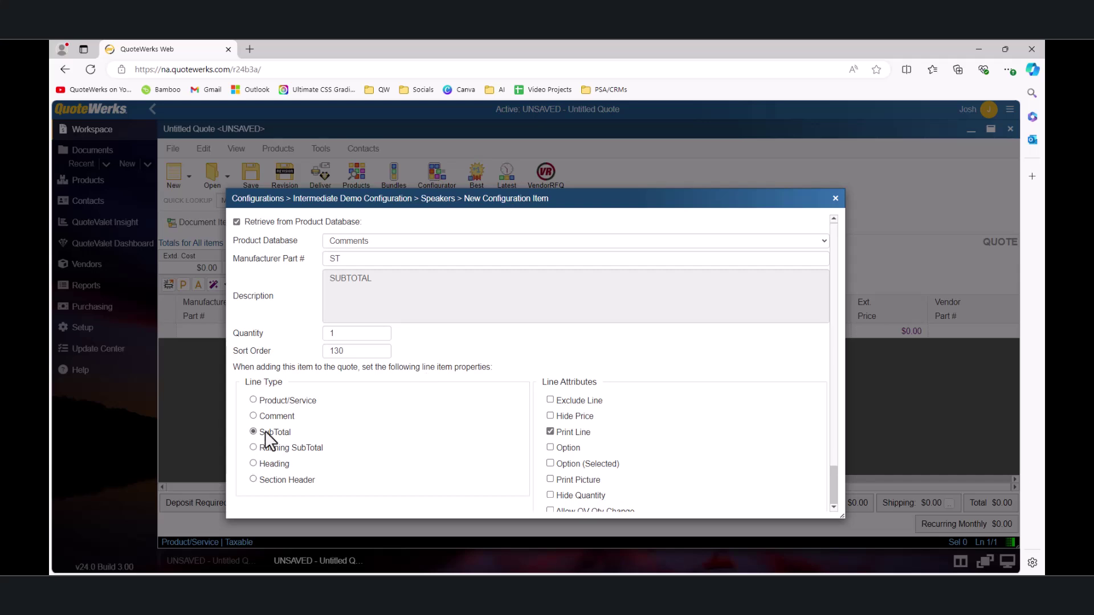
{"action": "scroll", "coordinate": [832, 375], "scroll_direction": "down", "scroll_amount": 3}
{"action": "left_click", "coordinate": [762, 502]}
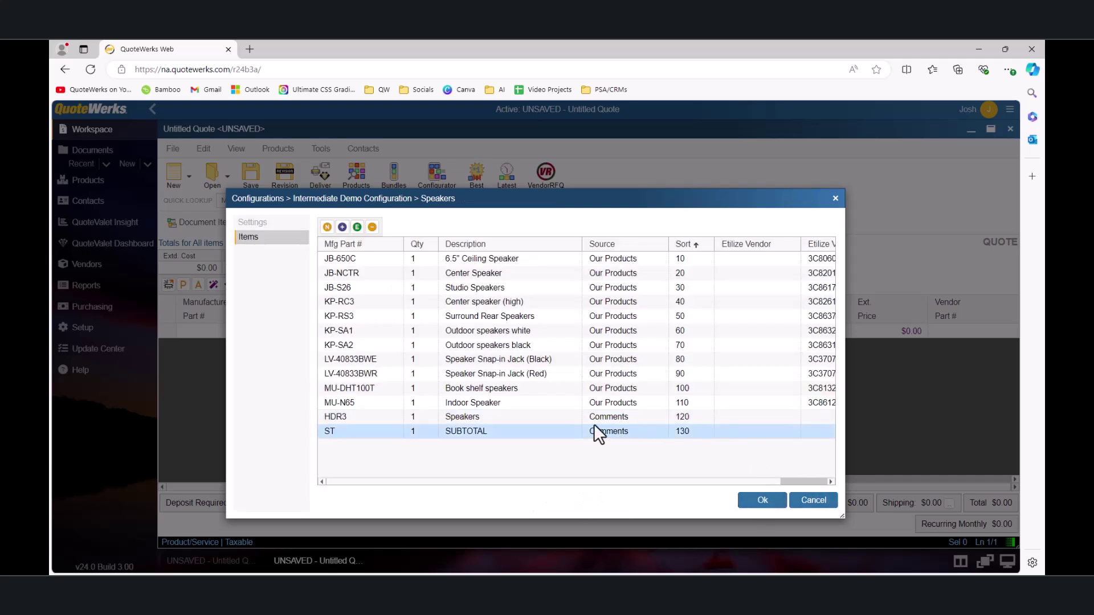
- Change the Speakers heading's sort order from 120 to 1
{"action": "left_click", "coordinate": [451, 418]}
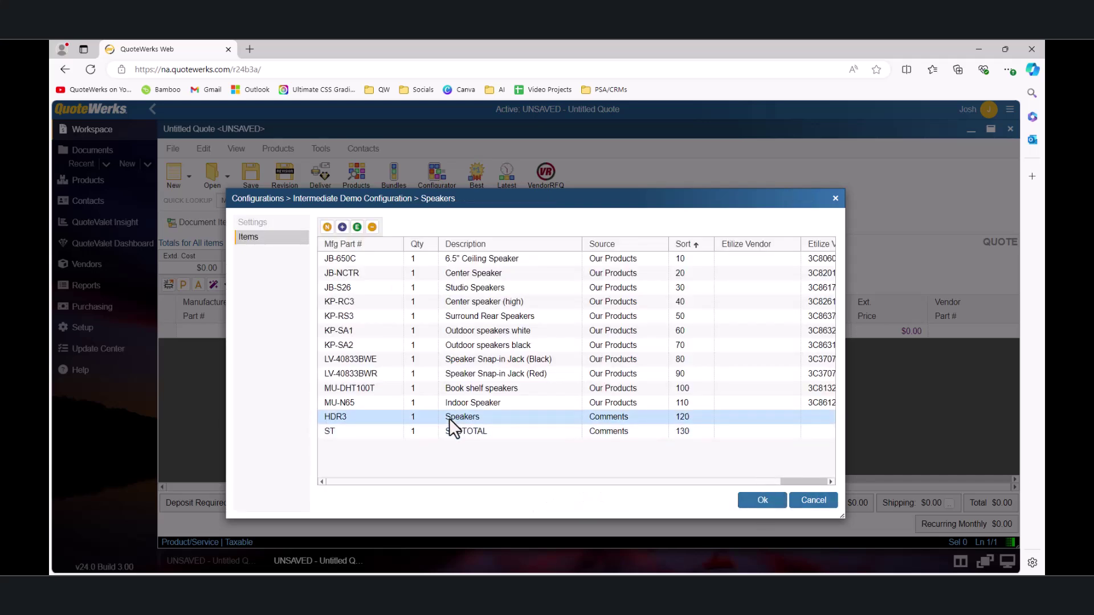
{"action": "double_click", "coordinate": [449, 418]}
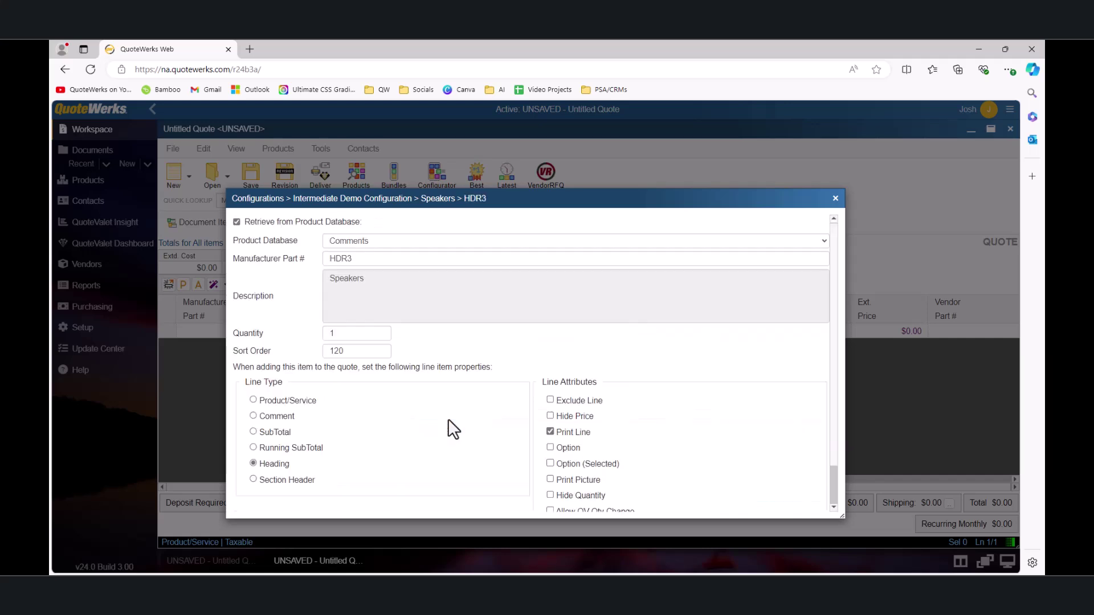
{"action": "double_click", "coordinate": [341, 350]}
{"action": "type", "text": "1"}
{"action": "scroll", "coordinate": [832, 393], "scroll_direction": "down", "scroll_amount": 3}
{"action": "left_click", "coordinate": [763, 501]}
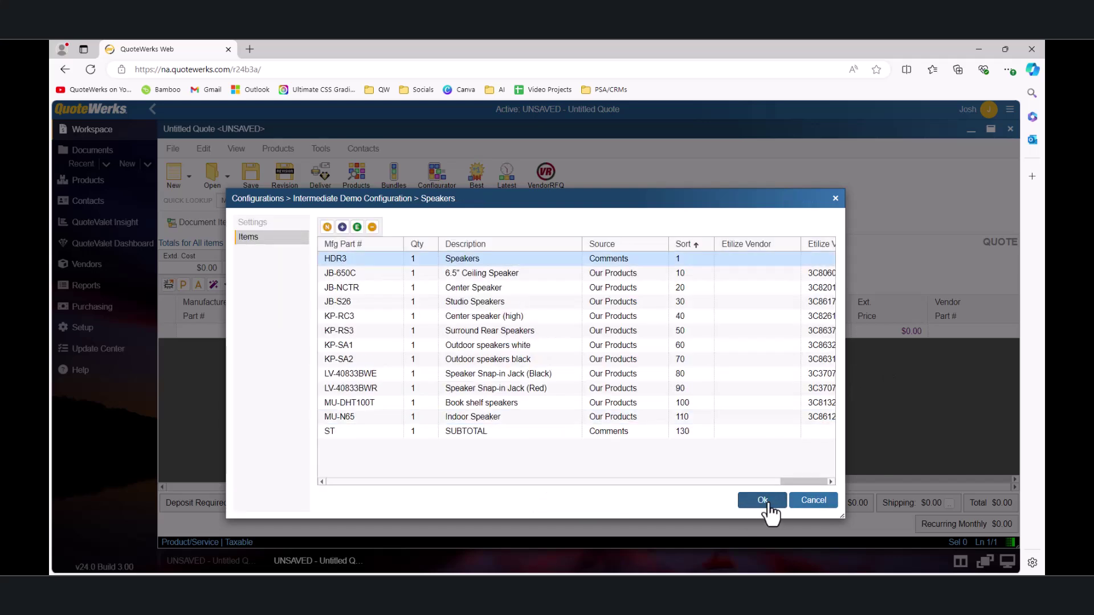
- Review the HDR2 Receivers heading in the Receivers step, then return to the flowchart
{"action": "left_click", "coordinate": [763, 501]}
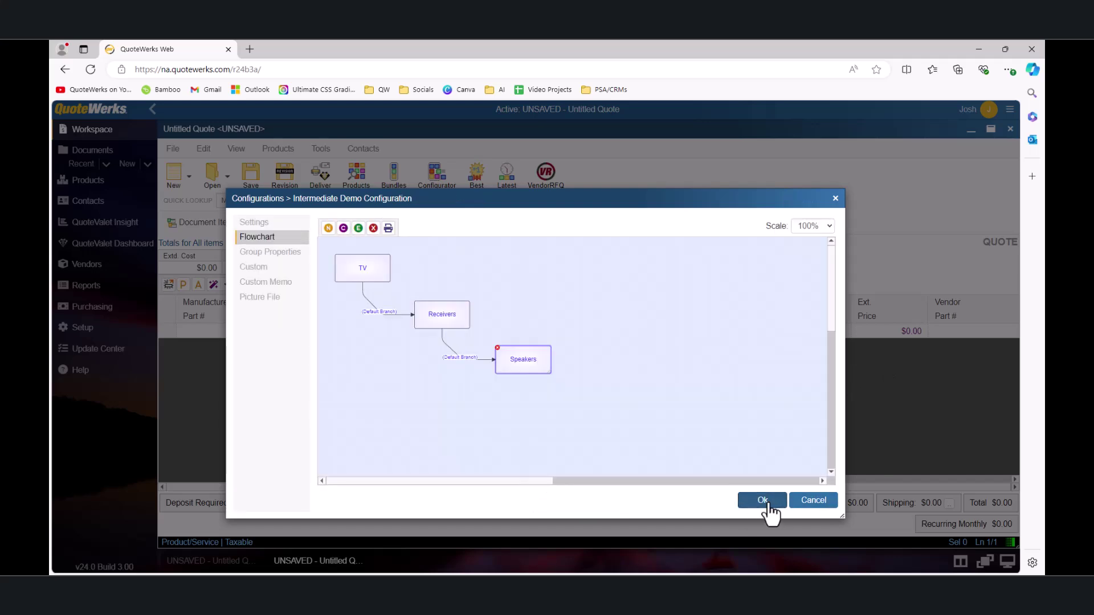
{"action": "left_click", "coordinate": [450, 318]}
{"action": "double_click", "coordinate": [450, 318]}
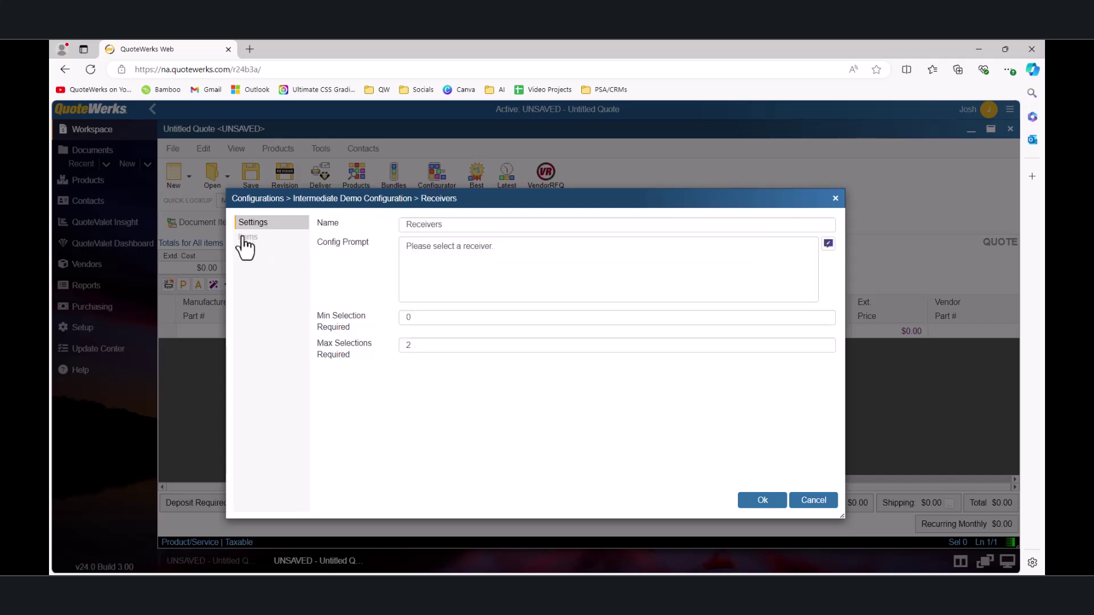
{"action": "left_click", "coordinate": [245, 237]}
{"action": "left_click", "coordinate": [449, 317]}
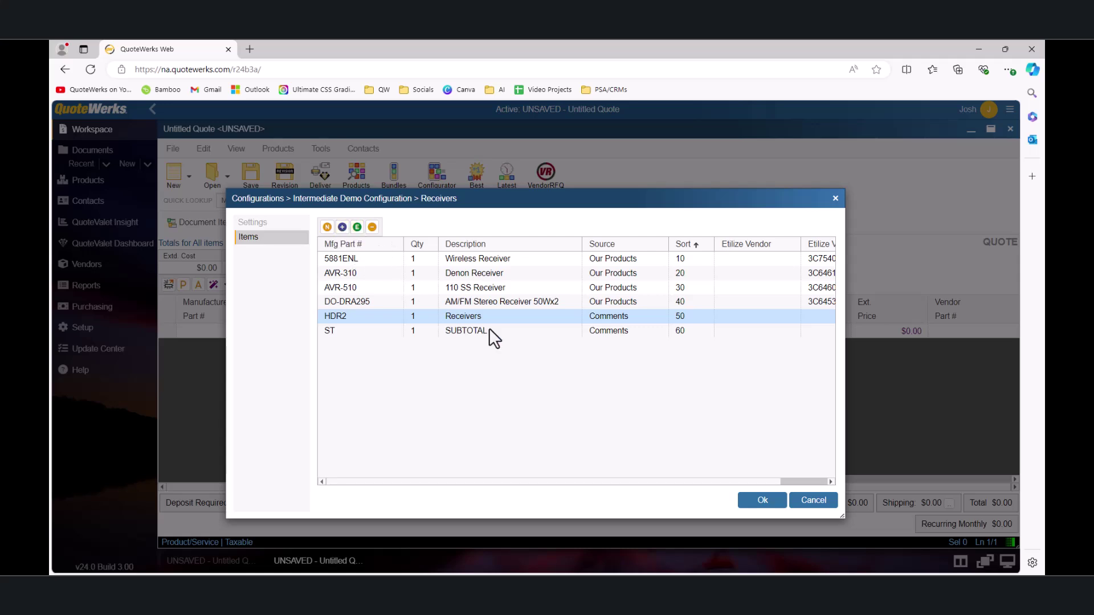
{"action": "double_click", "coordinate": [556, 320]}
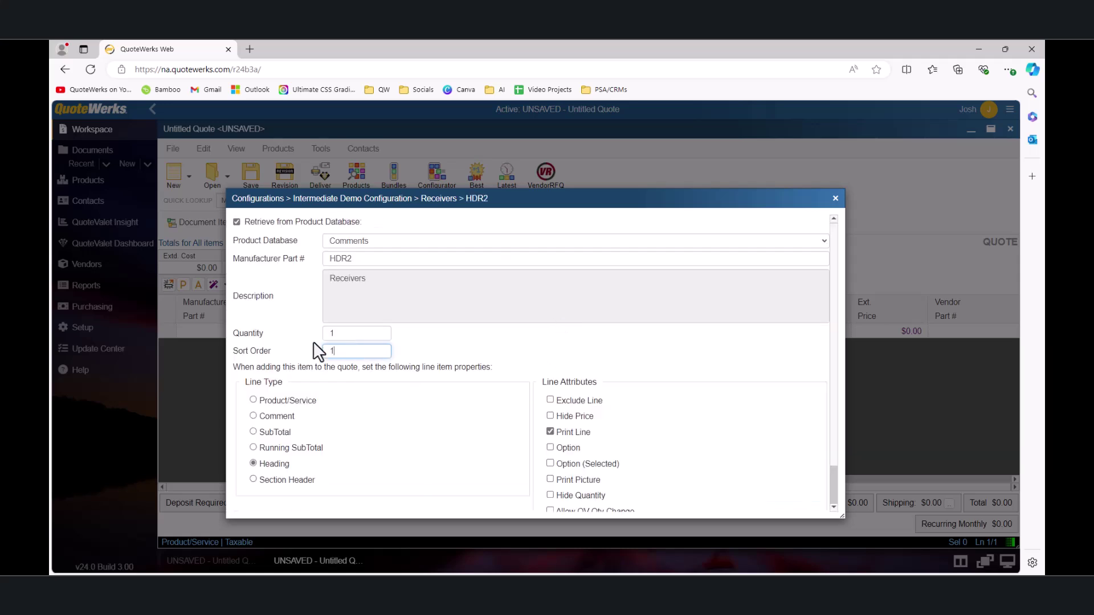
{"action": "scroll", "coordinate": [839, 467], "scroll_direction": "down", "scroll_amount": 1}
{"action": "left_click", "coordinate": [758, 501]}
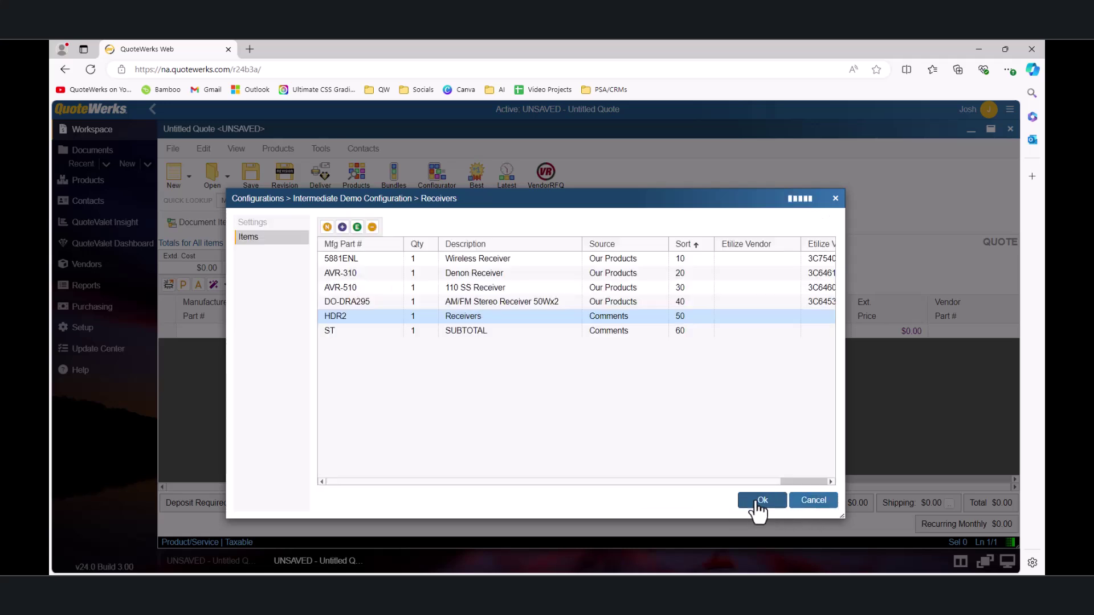
{"action": "left_click", "coordinate": [763, 501]}
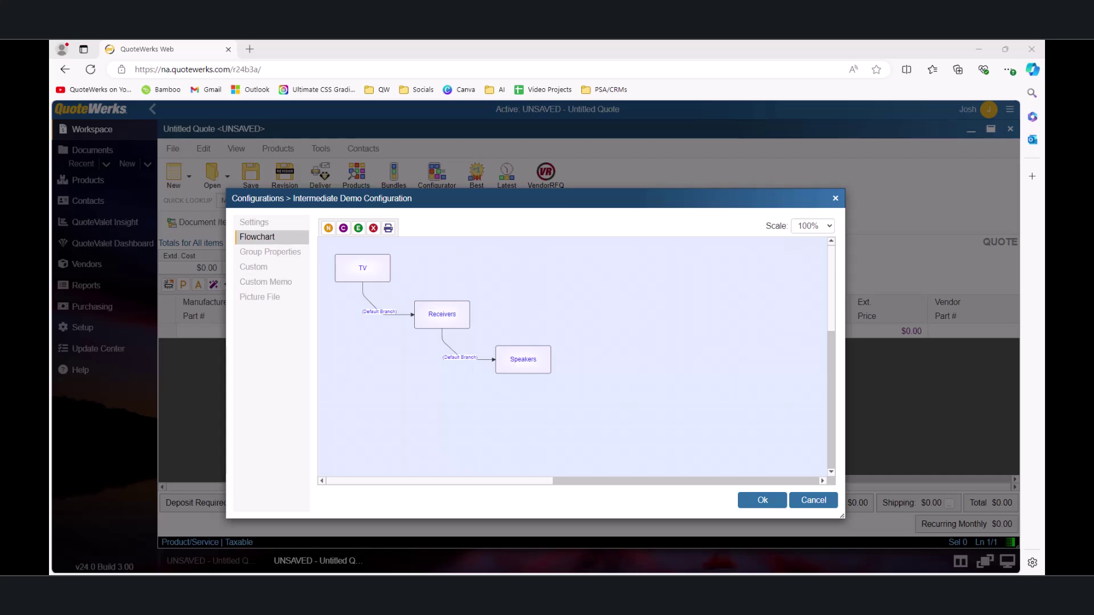
- Open the TV step's items and bring up the 61A61 61" TV PIP item form
{"action": "left_click", "coordinate": [368, 270]}
{"action": "double_click", "coordinate": [368, 270]}
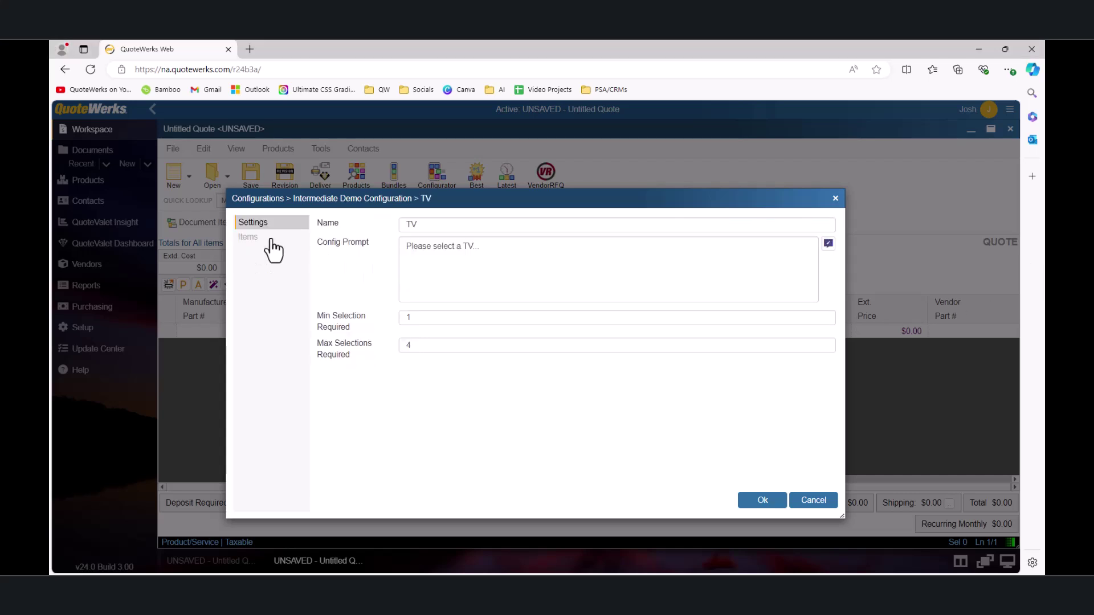
{"action": "left_click", "coordinate": [251, 239]}
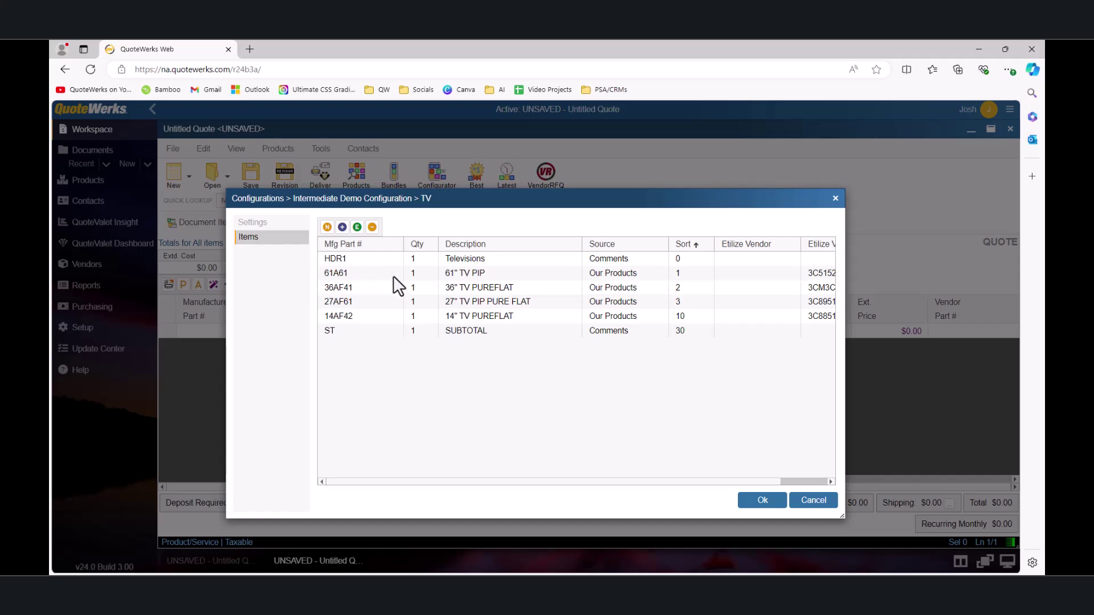
{"action": "double_click", "coordinate": [394, 275]}
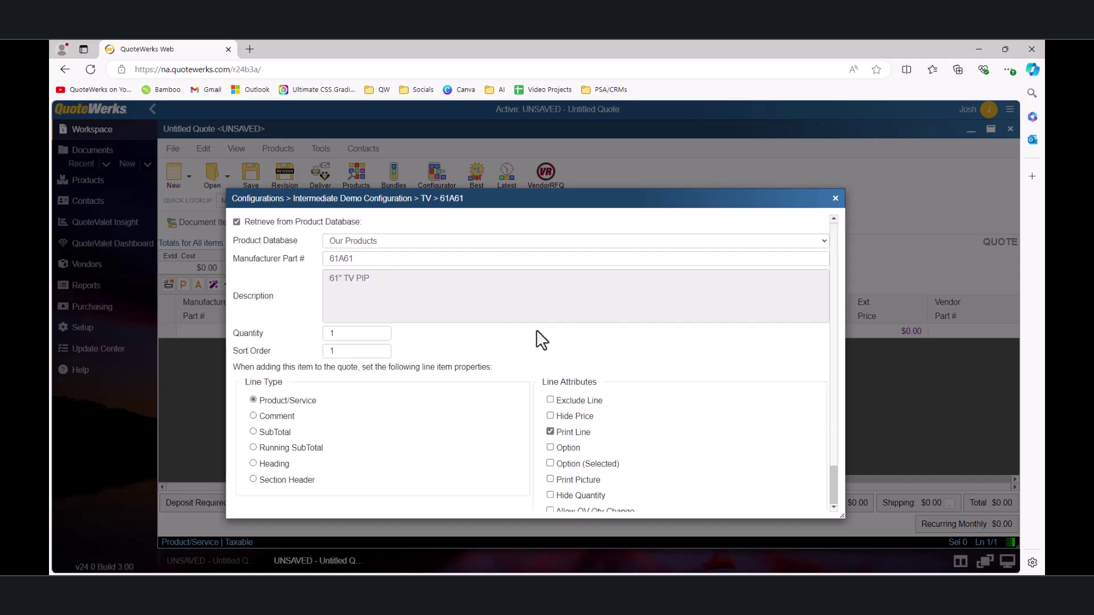
- Scroll down the open 61A61 item form
{"action": "scroll", "coordinate": [572, 349], "scroll_direction": "down", "scroll_amount": 1}
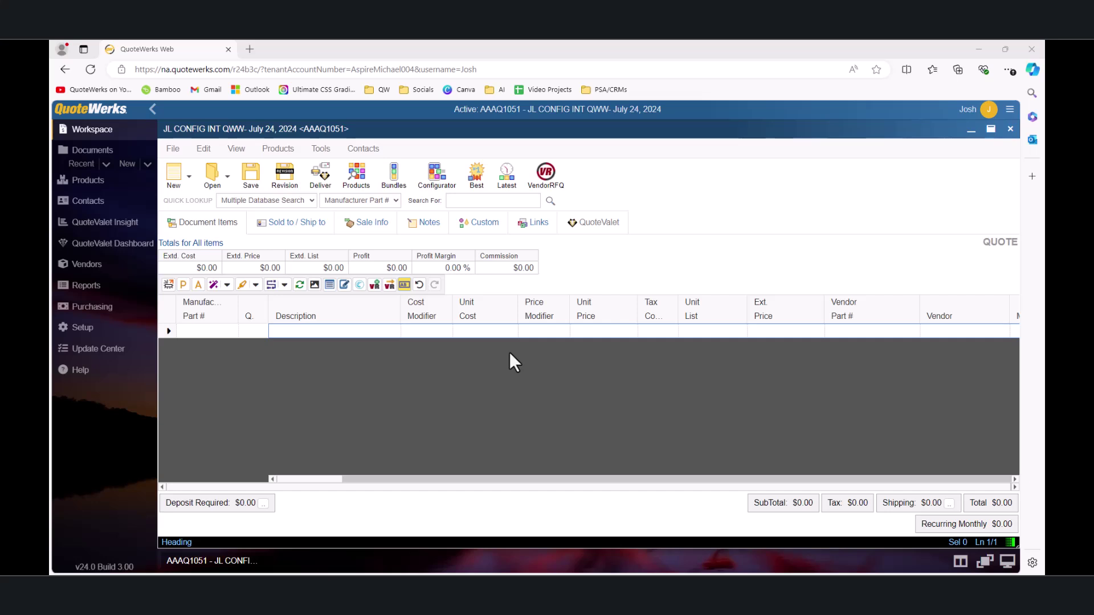
- Start Intermediate Demo Configuration and select Televisions heading, 14" TV PUREFLAT and SUBTOTAL
{"action": "left_click", "coordinate": [434, 175]}
{"action": "left_click", "coordinate": [348, 302]}
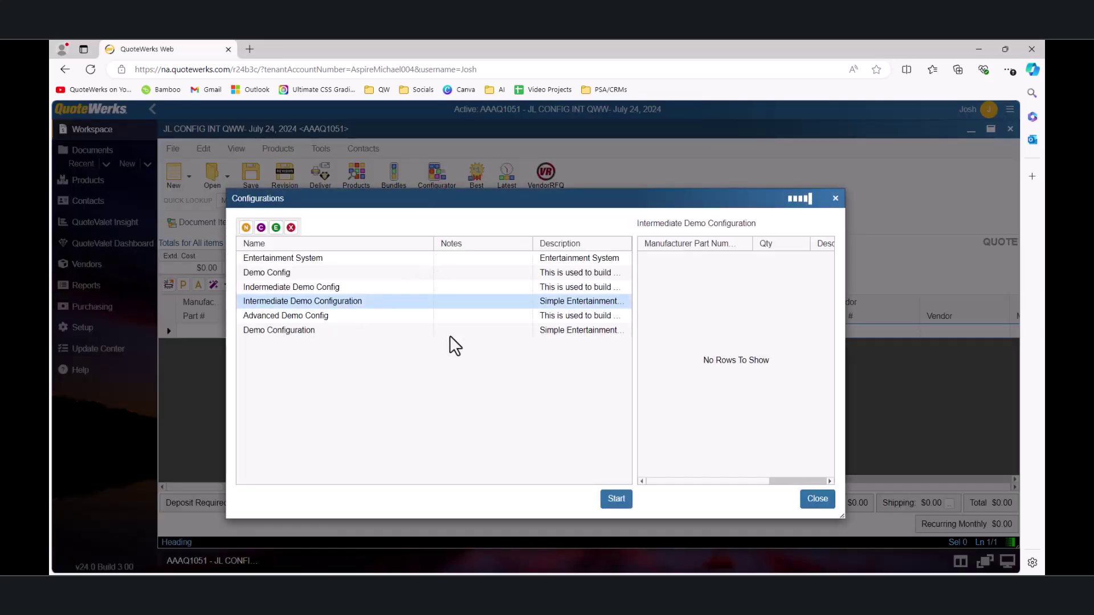
{"action": "left_click", "coordinate": [616, 499]}
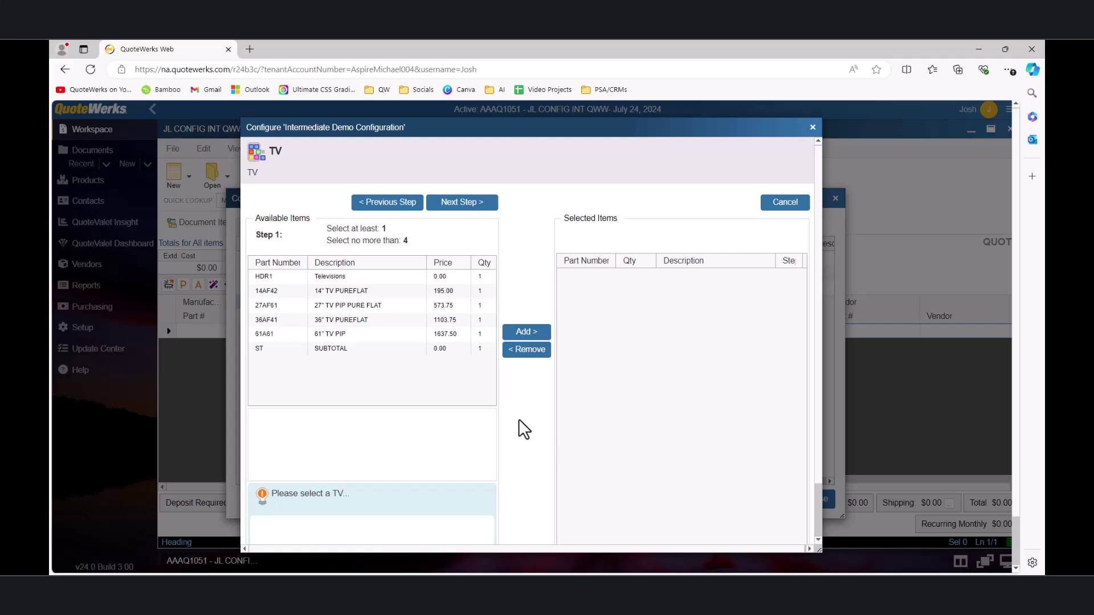
{"action": "left_click", "coordinate": [363, 278]}
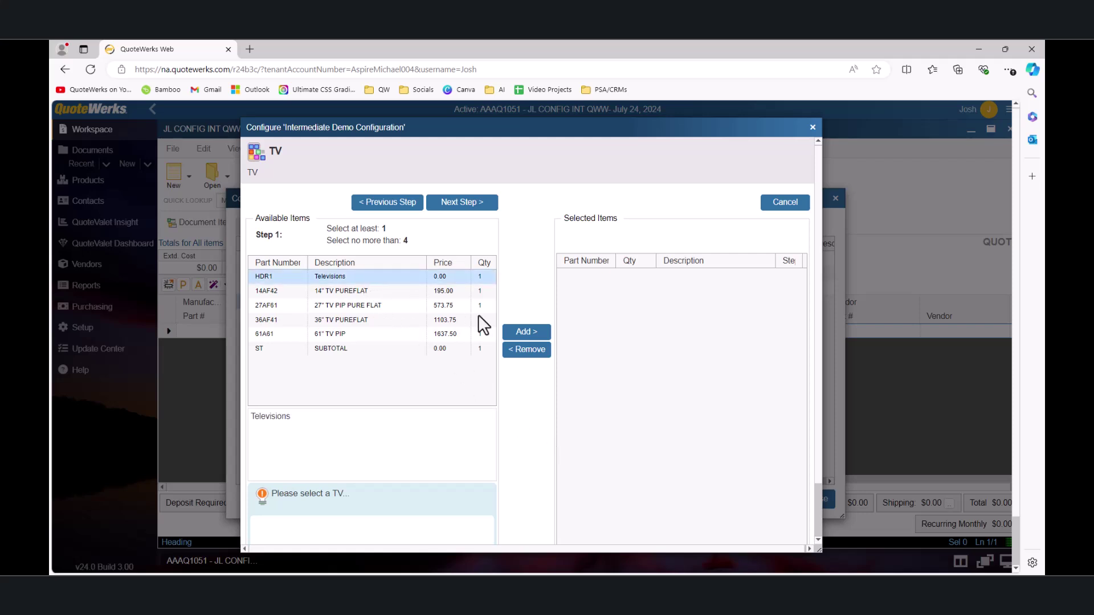
{"action": "left_click", "coordinate": [526, 332]}
{"action": "left_click", "coordinate": [392, 289]}
{"action": "left_click", "coordinate": [527, 333]}
{"action": "left_click", "coordinate": [371, 348]}
{"action": "left_click", "coordinate": [515, 336]}
- In the Receivers step, select the Receivers heading, 110 SS Receiver and SUBTOTAL
{"action": "left_click", "coordinate": [465, 205]}
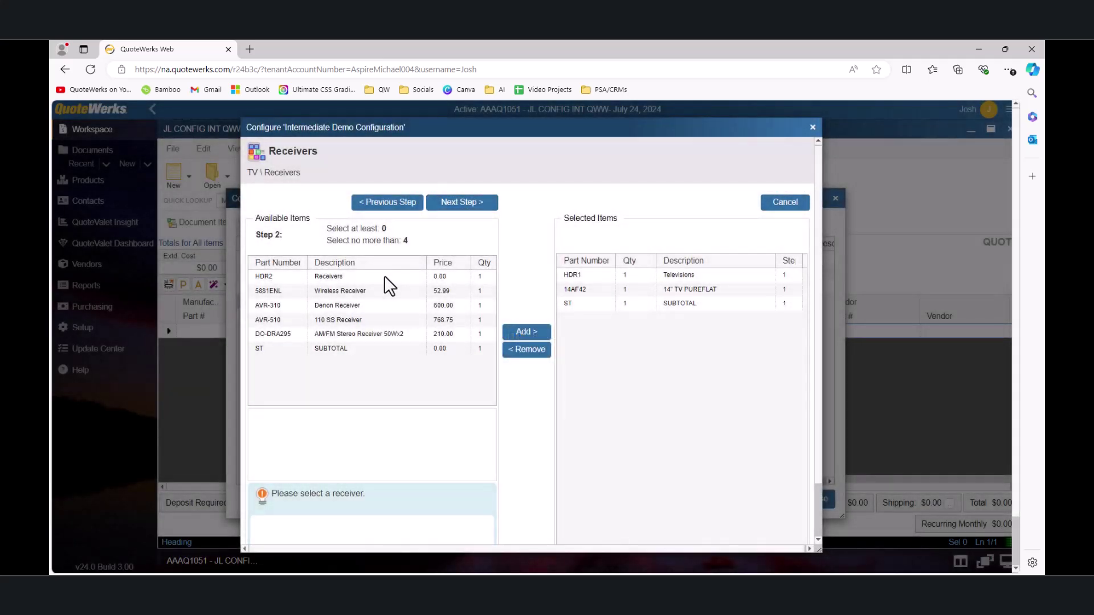
{"action": "left_click", "coordinate": [384, 276]}
{"action": "left_click", "coordinate": [527, 332]}
{"action": "left_click", "coordinate": [372, 320]}
{"action": "left_click", "coordinate": [527, 333]}
{"action": "left_click", "coordinate": [368, 348]}
{"action": "left_click", "coordinate": [526, 332]}
- In the Speakers step, select the Speakers heading, Center speaker (high) and SUBTOTAL
{"action": "left_click", "coordinate": [460, 212]}
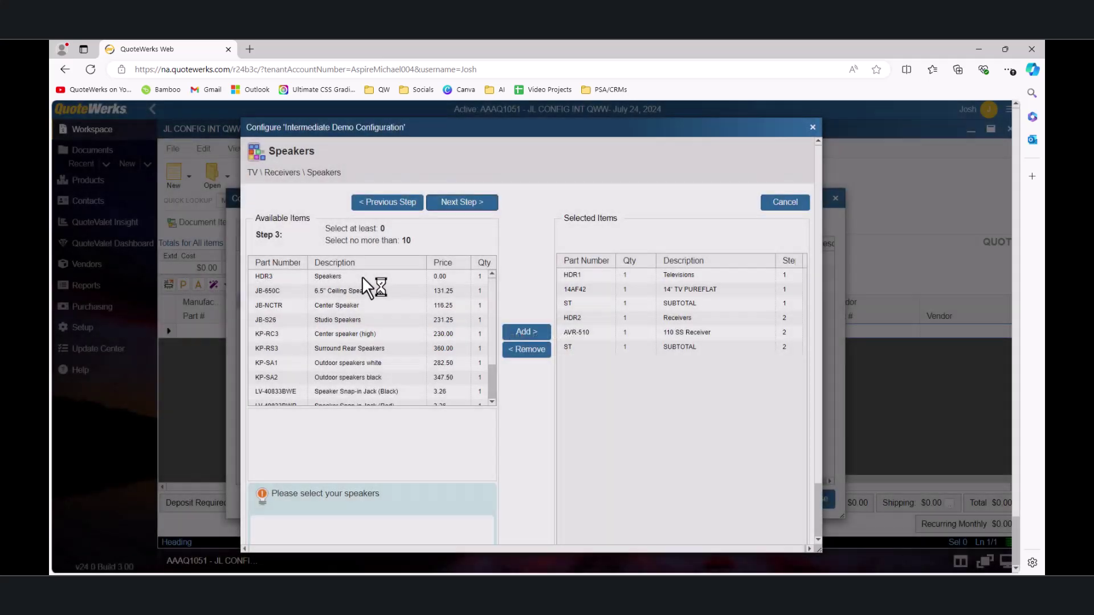
{"action": "left_click", "coordinate": [362, 276]}
{"action": "left_click", "coordinate": [527, 332]}
{"action": "left_click", "coordinate": [526, 333]}
{"action": "scroll", "coordinate": [379, 399], "scroll_direction": "down", "scroll_amount": 3}
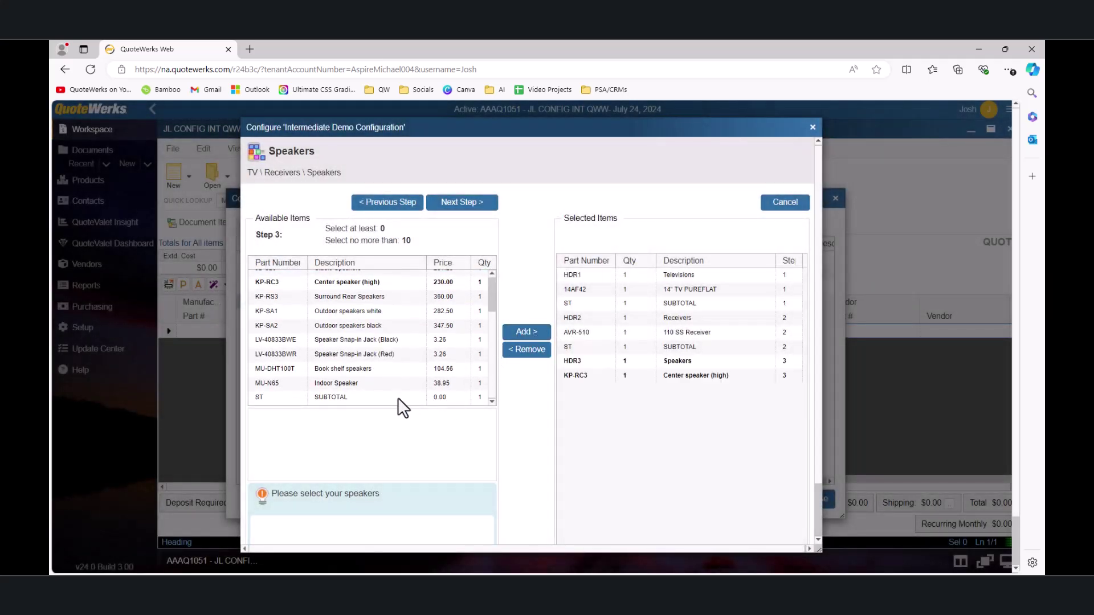
{"action": "left_click", "coordinate": [376, 398]}
{"action": "left_click", "coordinate": [526, 332]}
- Add the configured parts to the quote with quantity 1 and close the configurations list
{"action": "left_click", "coordinate": [464, 203]}
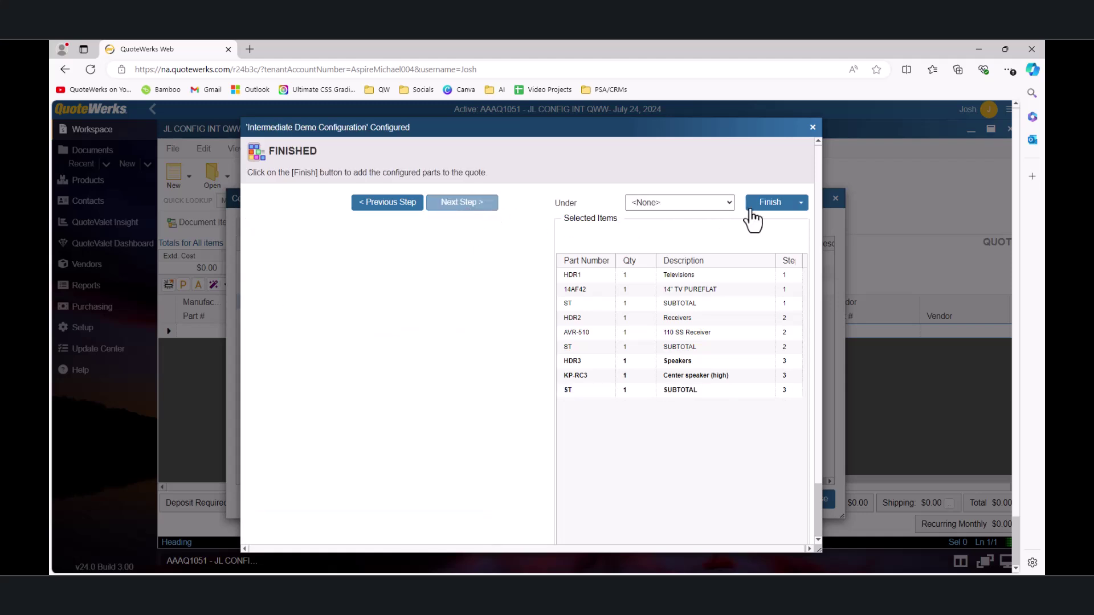
{"action": "left_click", "coordinate": [773, 212]}
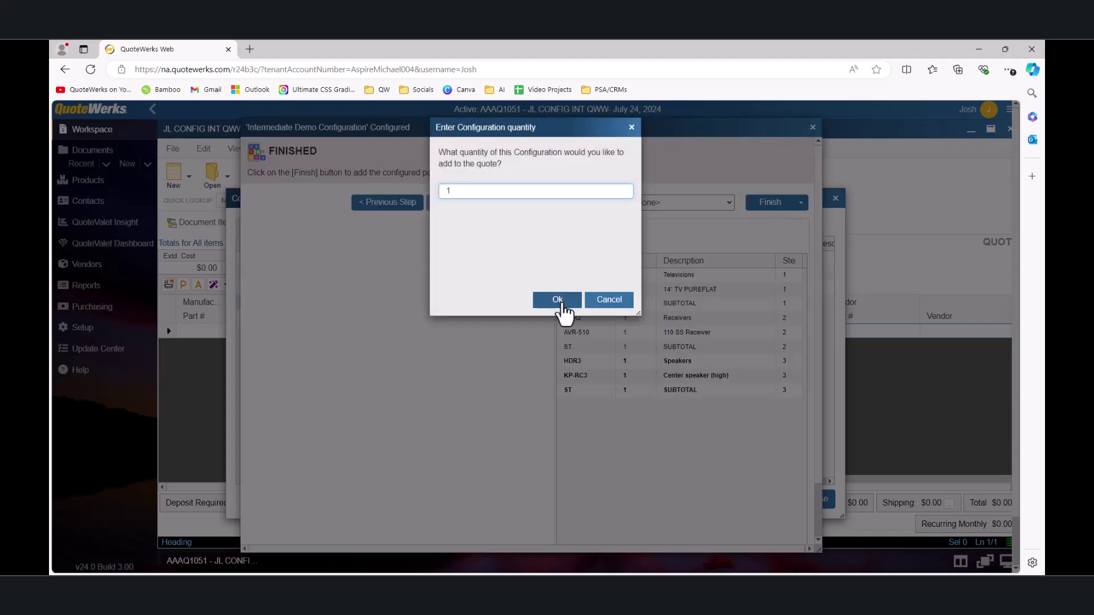
{"action": "left_click", "coordinate": [560, 301]}
{"action": "left_click", "coordinate": [747, 210]}
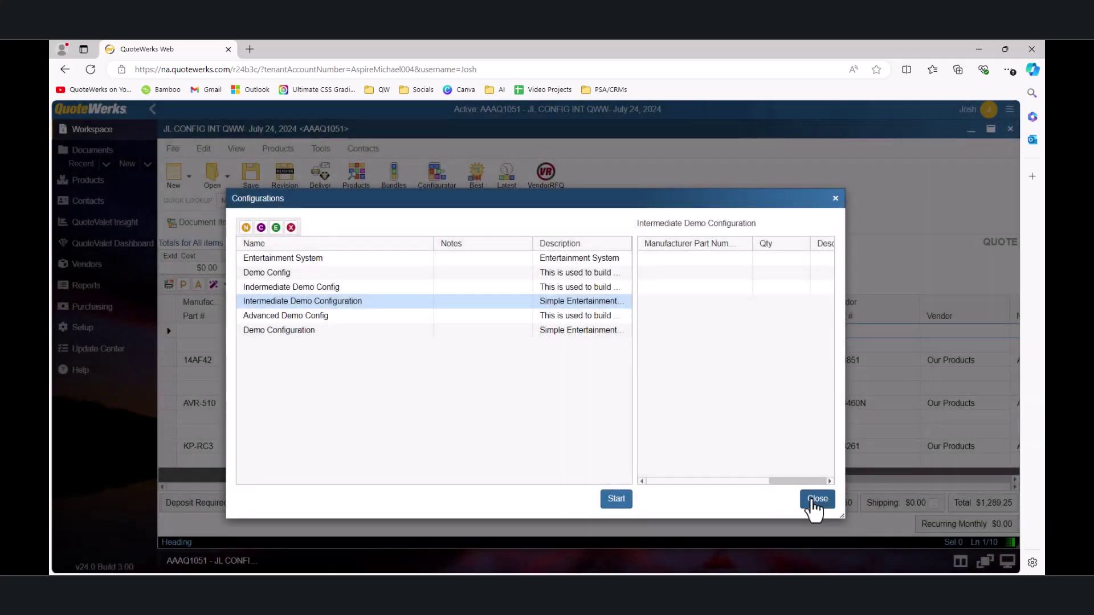
{"action": "left_click", "coordinate": [816, 500]}
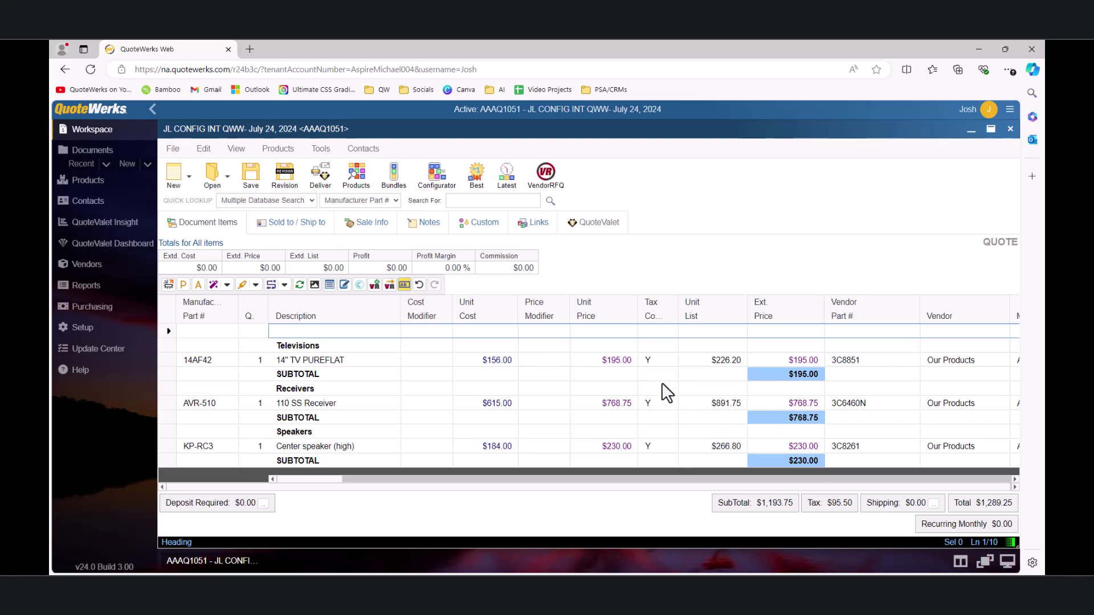
- Start delivering the $1,289.25 quote, bringing up its Save Quote details dialog with status OPEN
{"action": "left_click", "coordinate": [323, 173]}
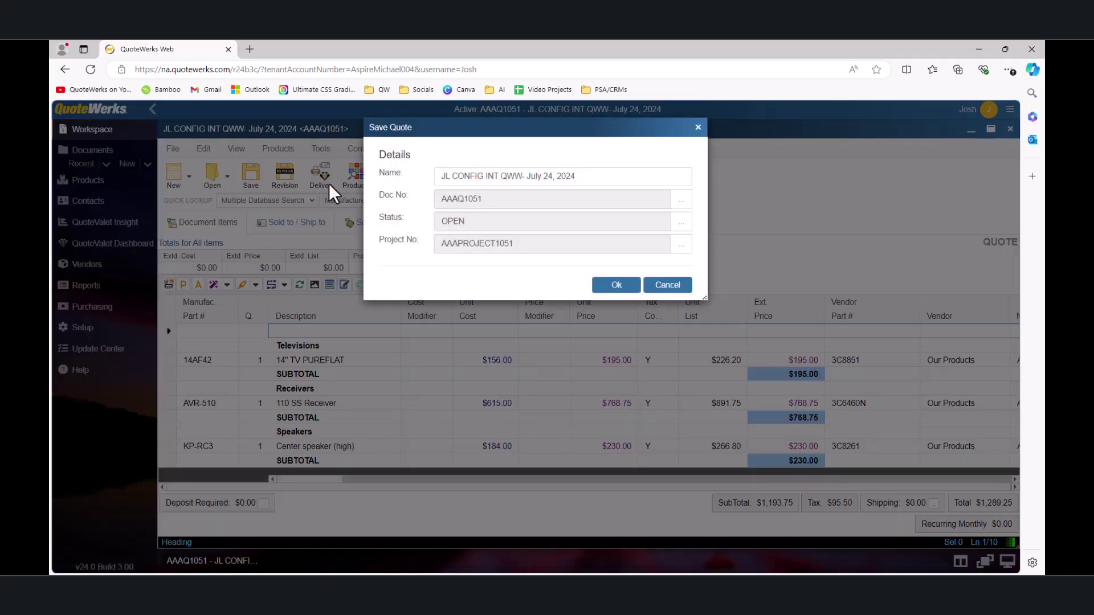